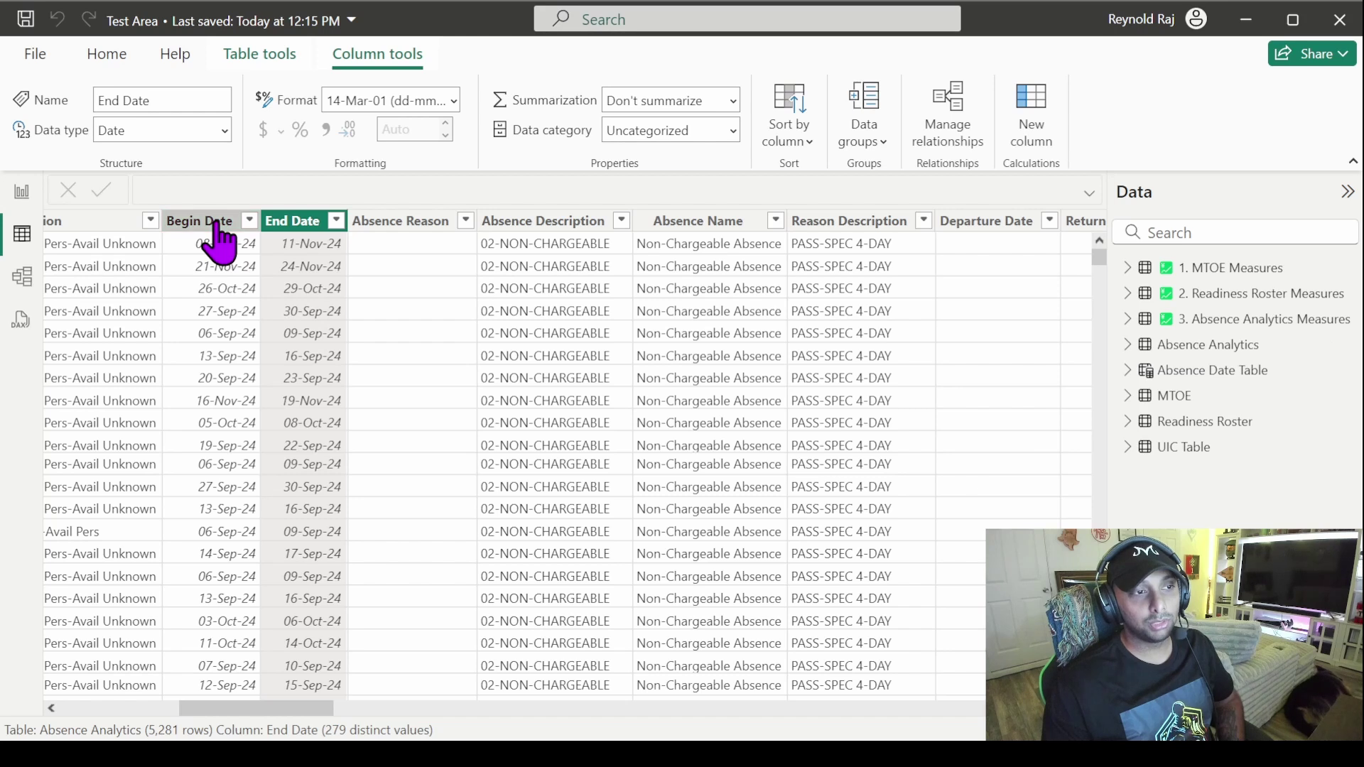
Examine the Begin Date, End Date and Workflow Status columns of the Absence Analytics table
{"action": "left_click", "coordinate": [213, 224]}
{"action": "left_click", "coordinate": [291, 231]}
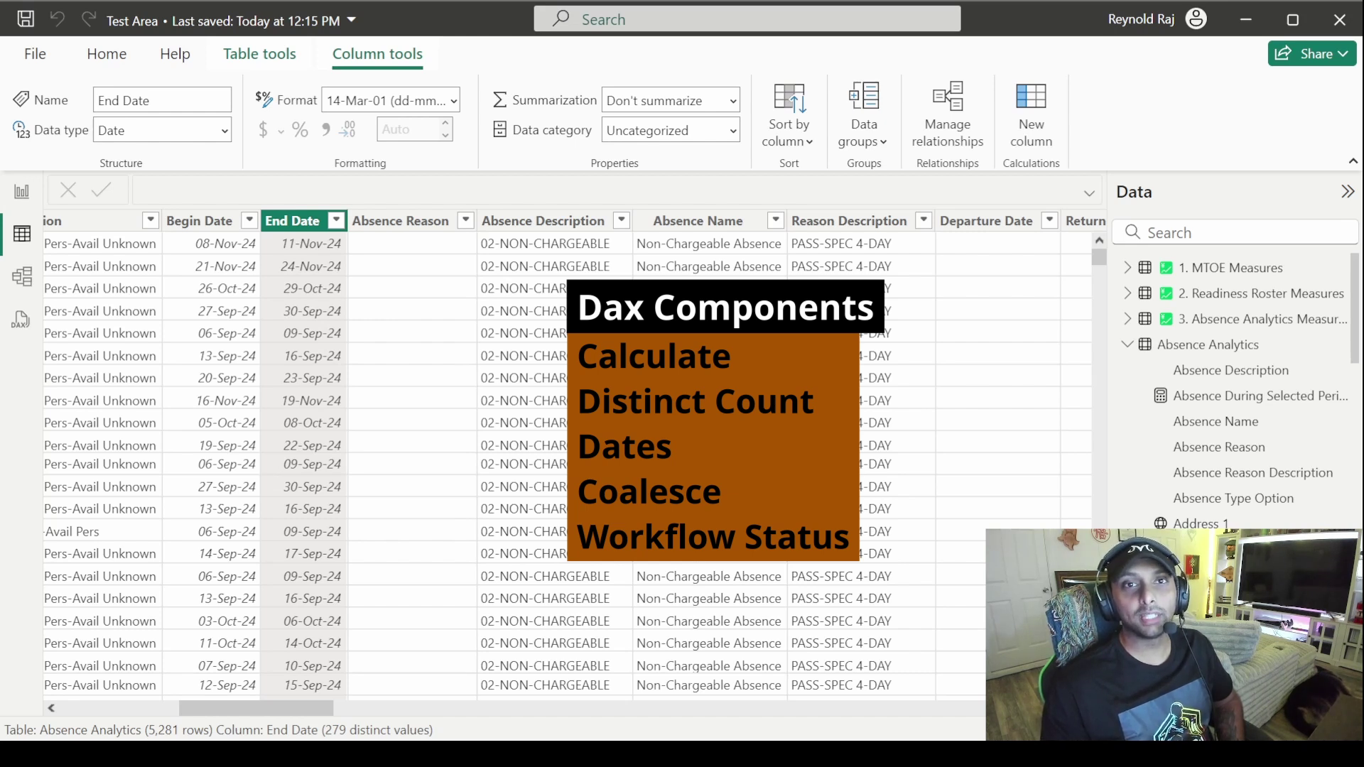
{"action": "scroll", "coordinate": [329, 234], "scroll_direction": "right", "scroll_amount": 15}
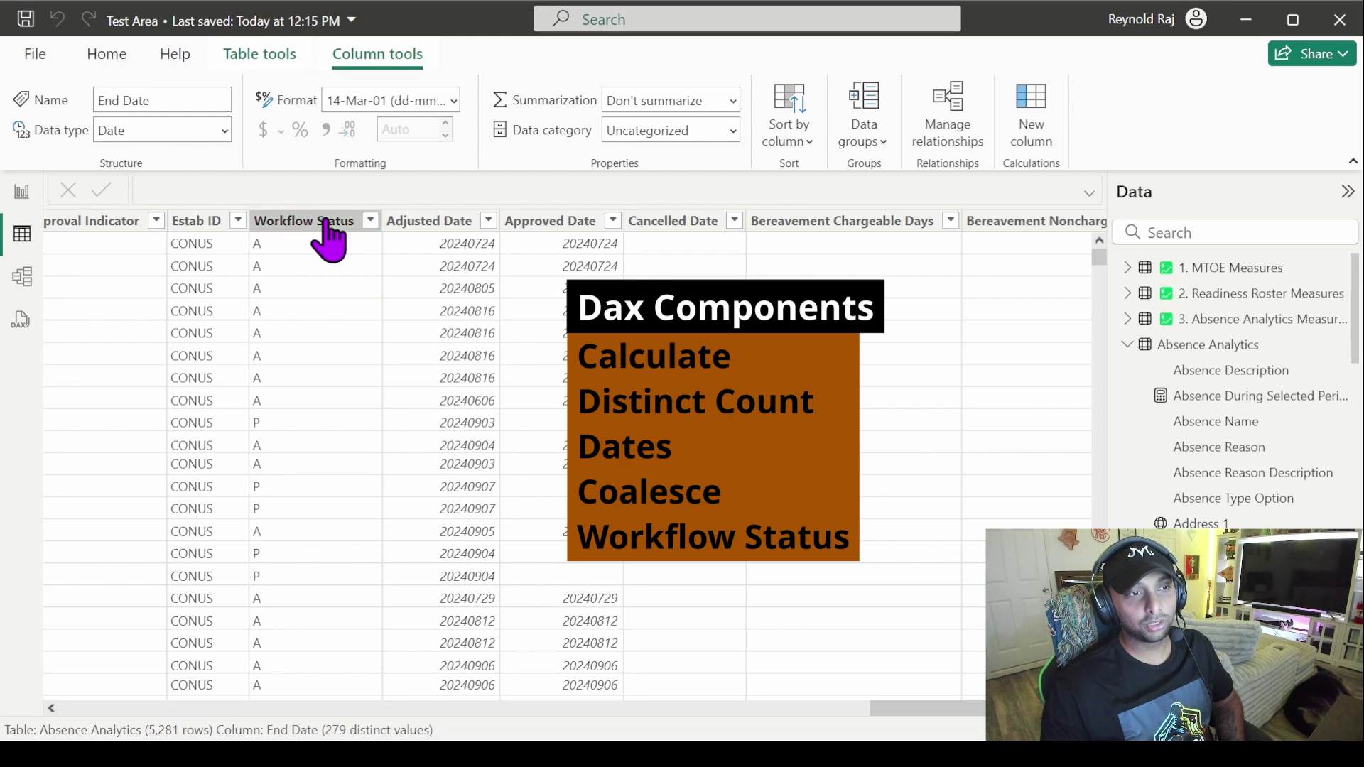
{"action": "left_click", "coordinate": [326, 223]}
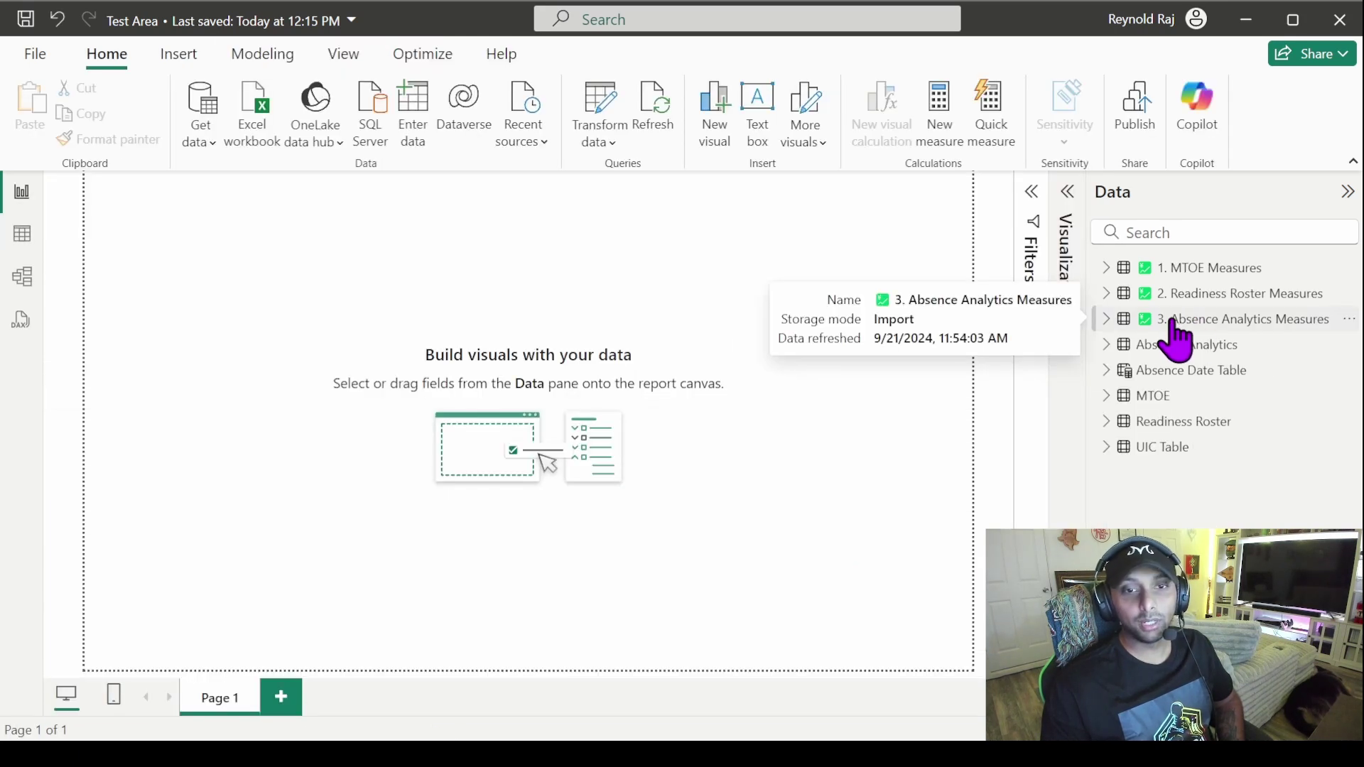
Create a new measure named On Absence in the 3. Absence Analytics Measures table
{"action": "left_click", "coordinate": [1193, 321]}
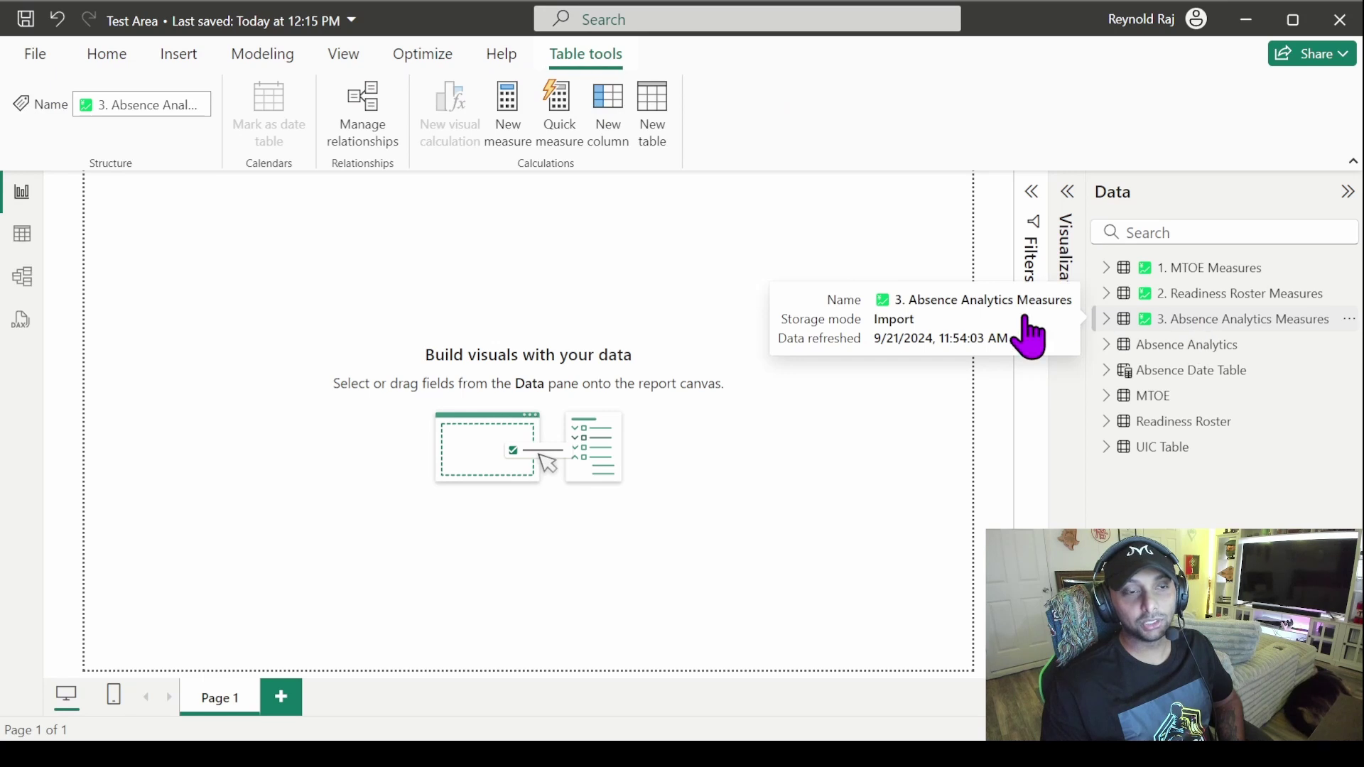
{"action": "left_click", "coordinate": [506, 129]}
{"action": "type", "text": "O"}
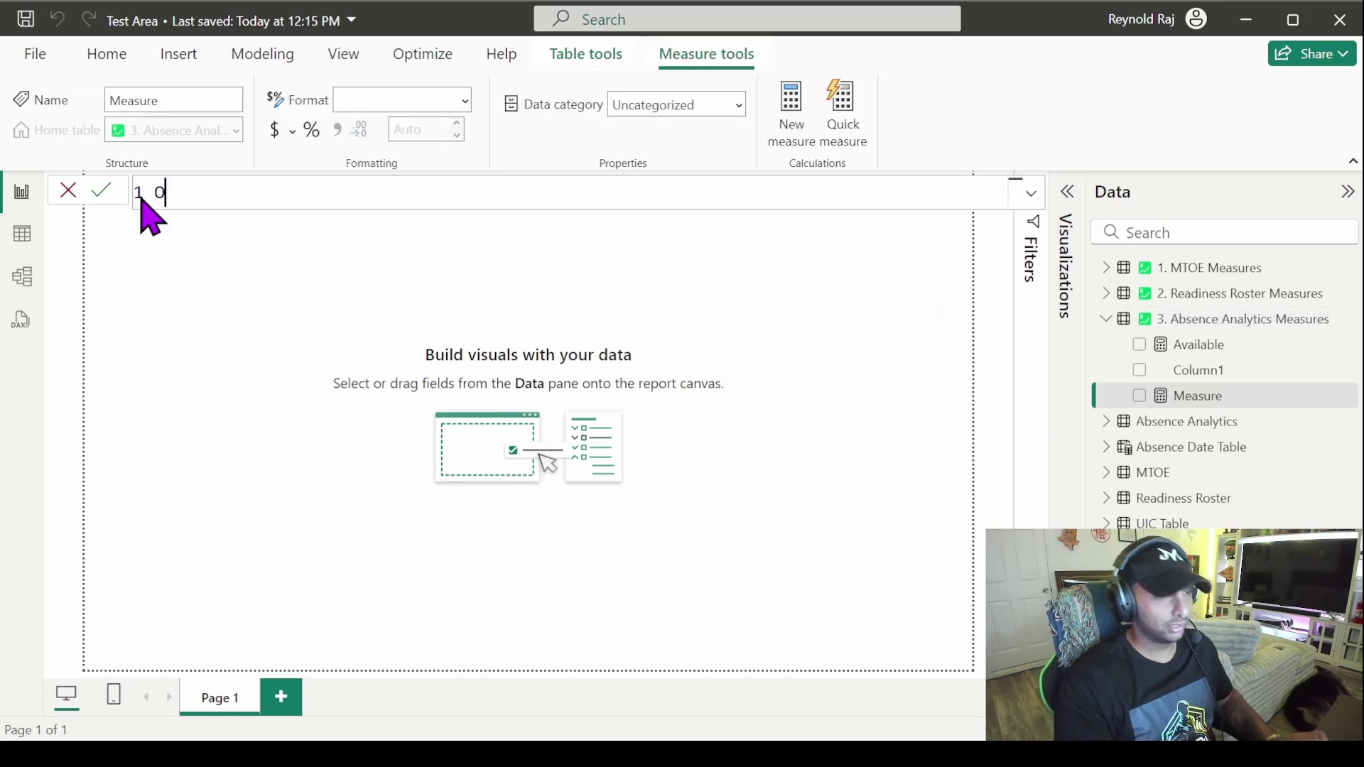
{"action": "type", "text": "n Absence"}
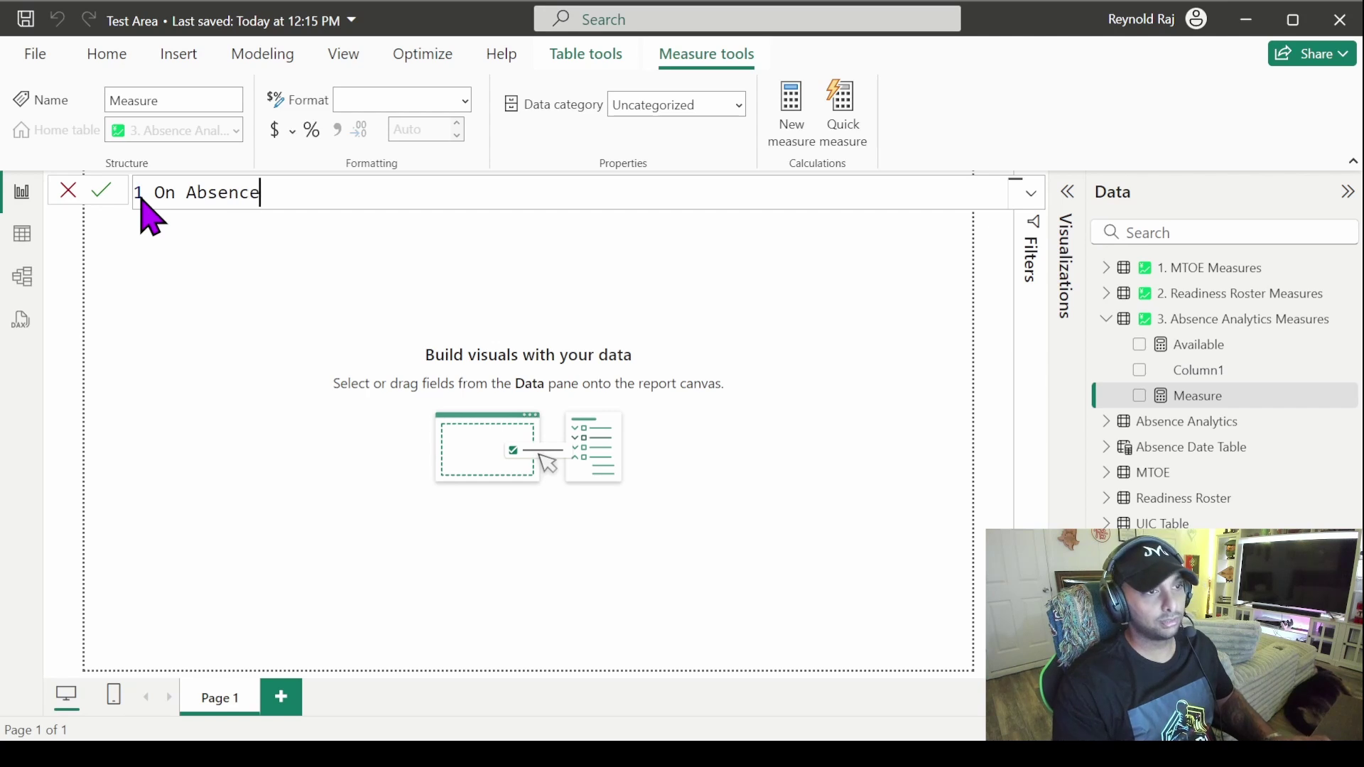
{"action": "type", "text": " ="}
{"action": "key", "text": "shift+Return"}
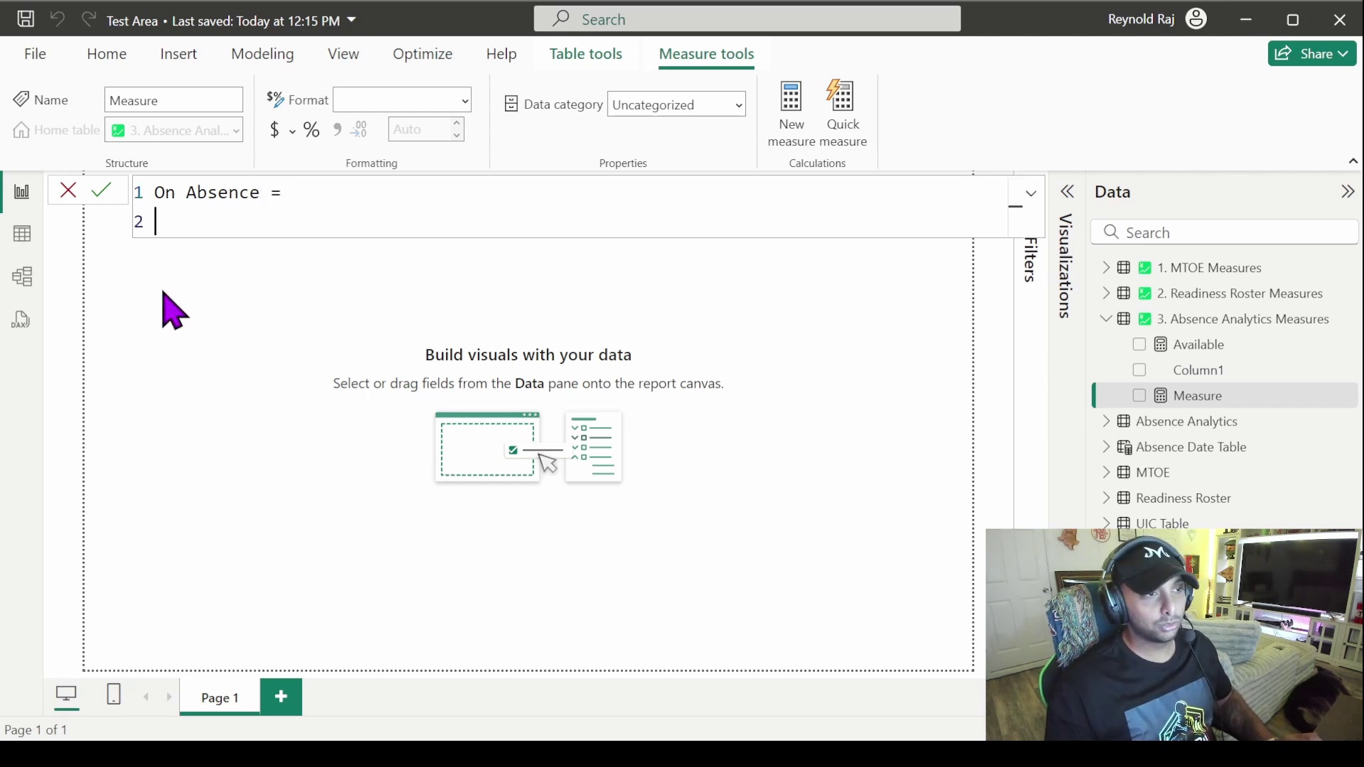
Begin the On Absence formula with a COALESCE function that wraps a CALCULATE function on its own line
{"action": "type", "text": "c"}
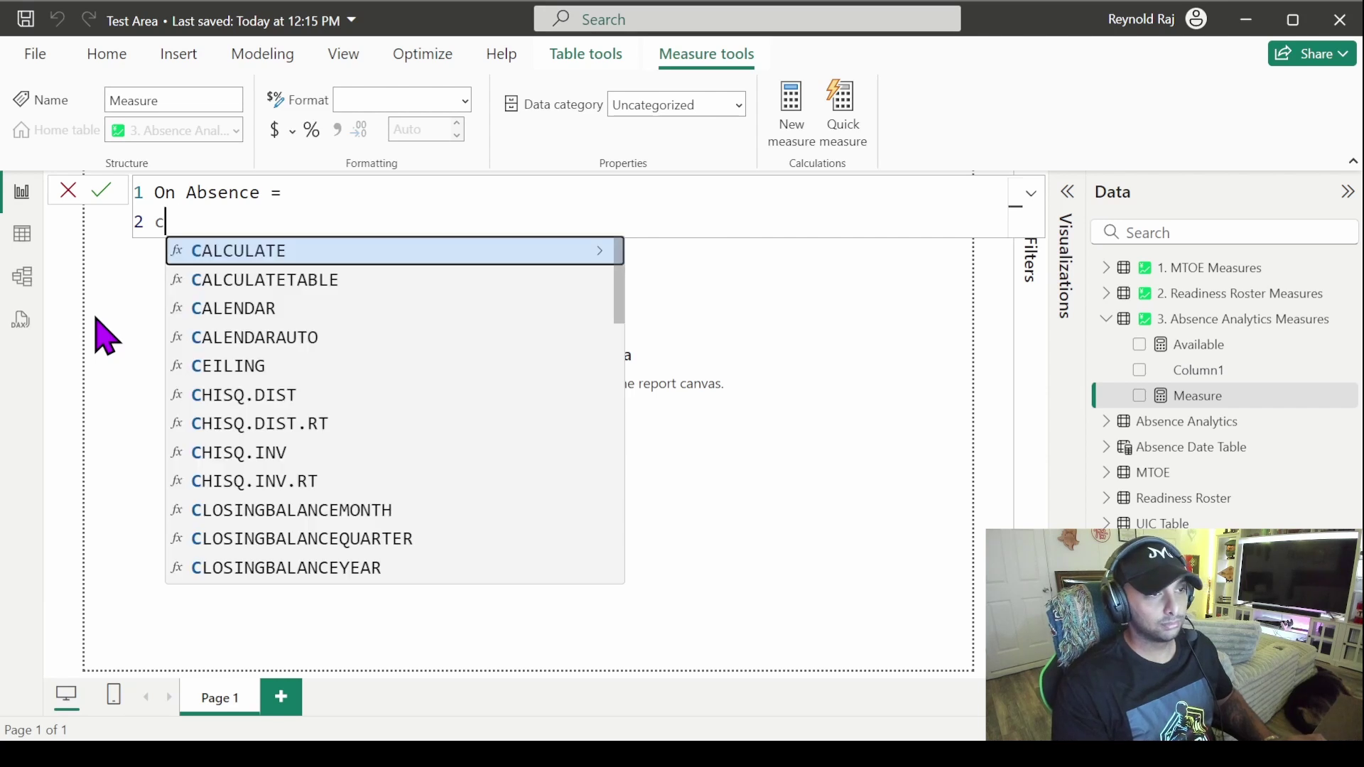
{"action": "type", "text": "oa"}
{"action": "key", "text": "Tab"}
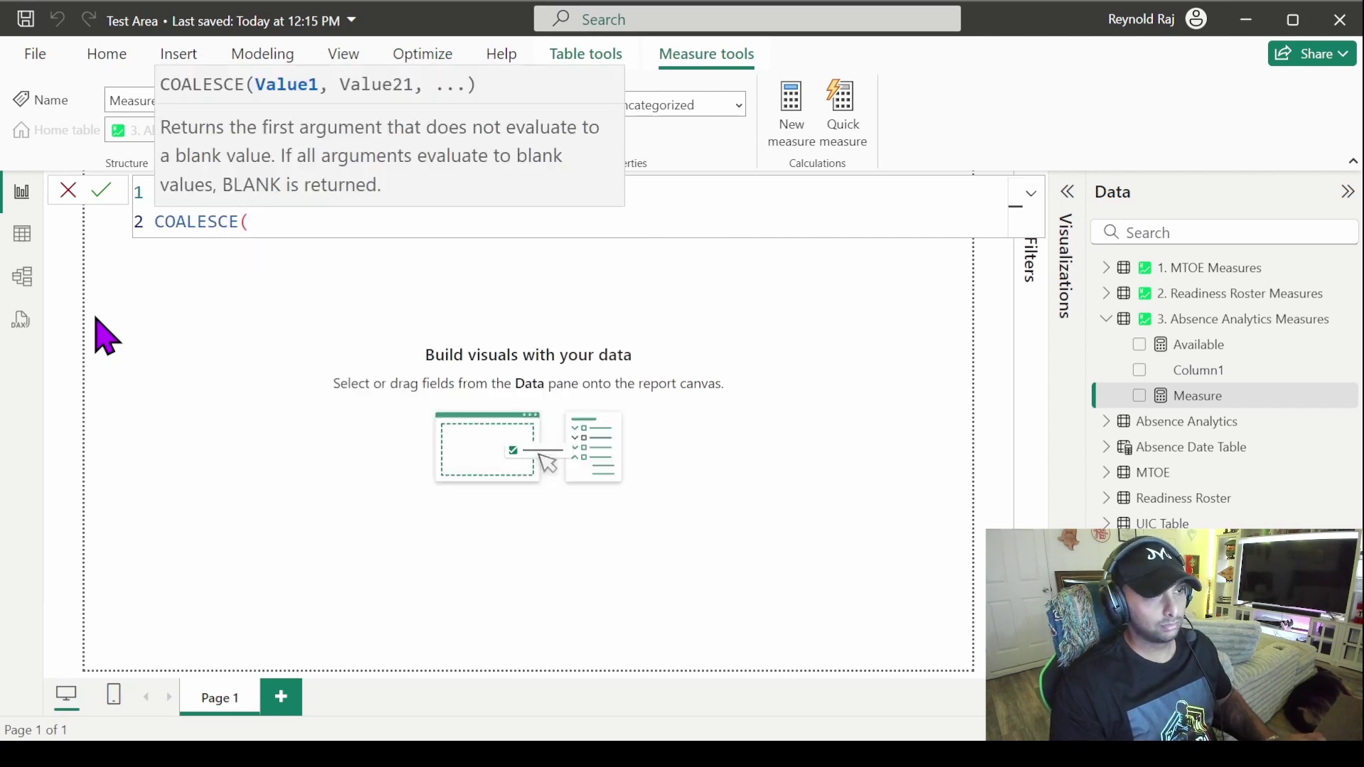
{"action": "key", "text": "shift+Return"}
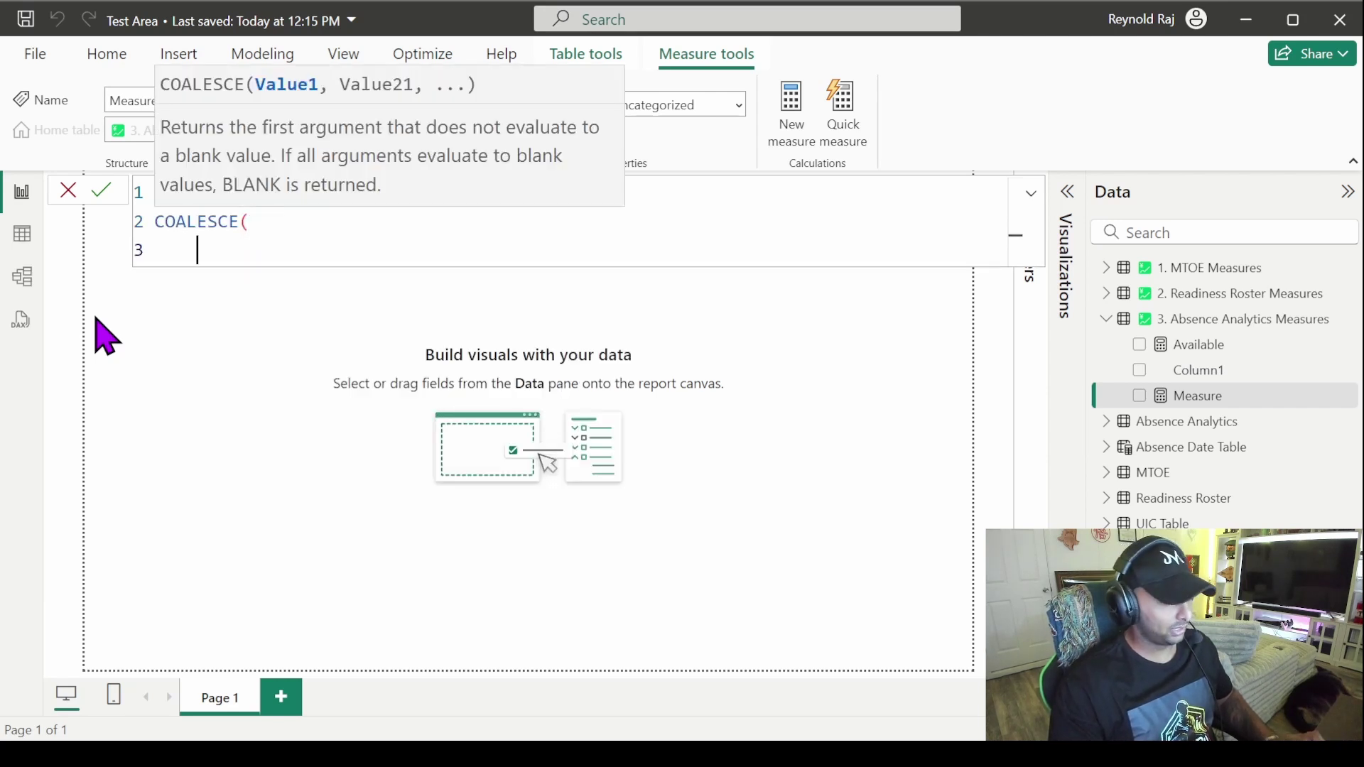
{"action": "type", "text": "ca"}
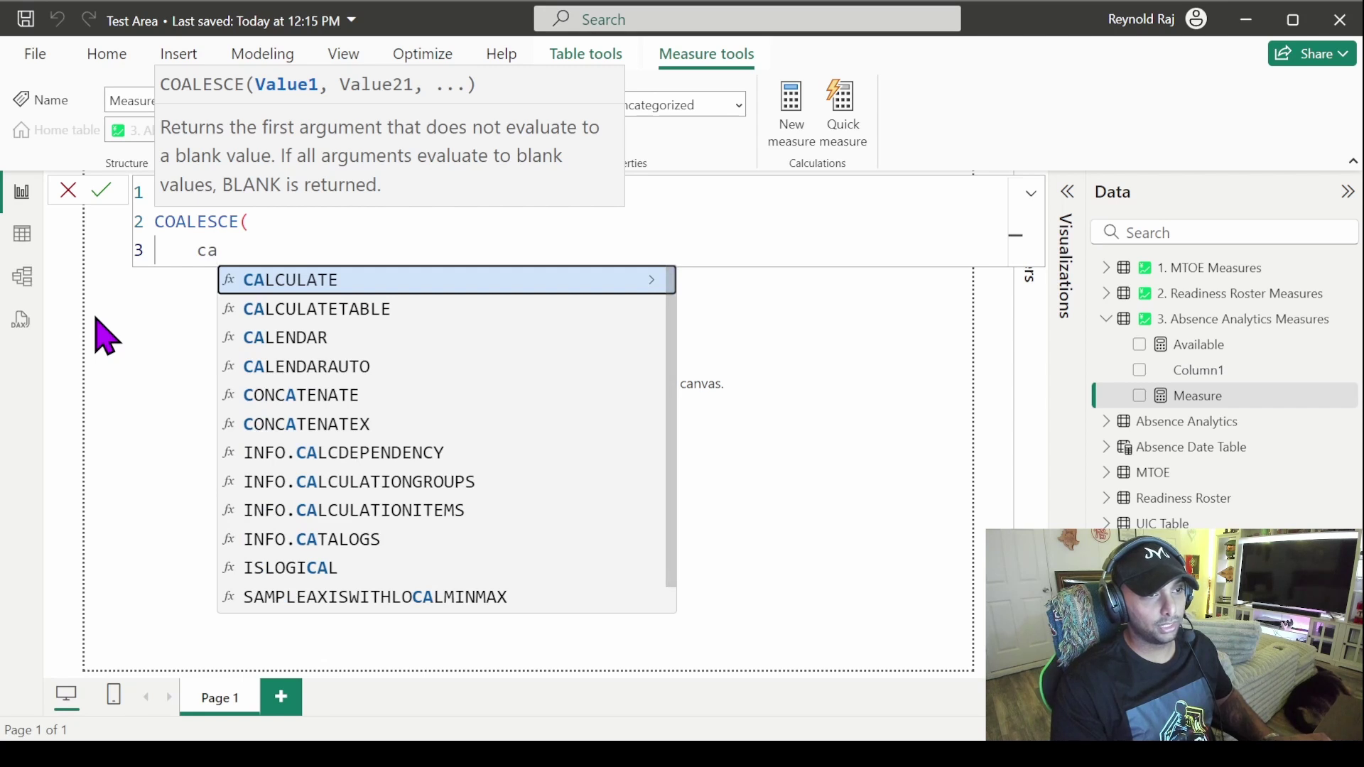
{"action": "key", "text": "Tab"}
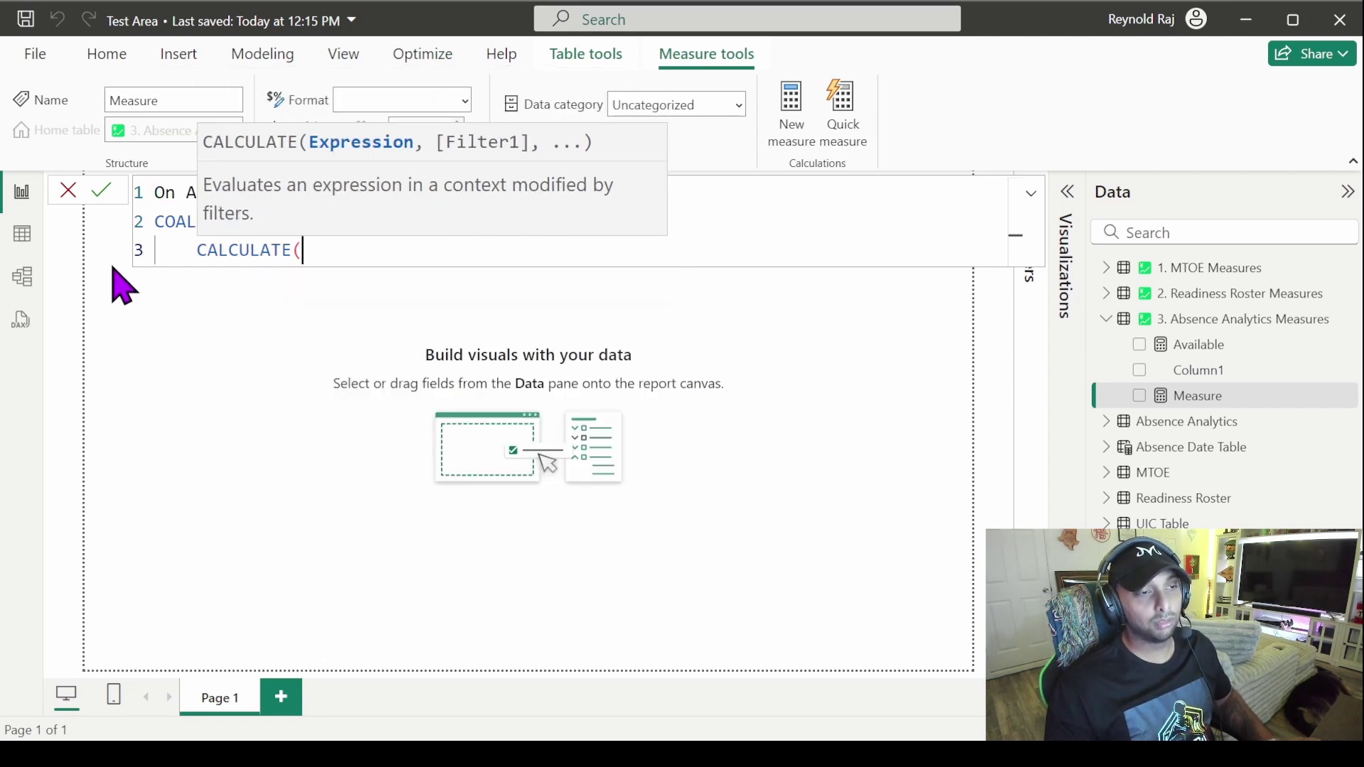
Start a DISTINCTCOUNT expression on a new line inside CALCULATE
{"action": "key", "text": "Return"}
{"action": "type", "text": "dis"}
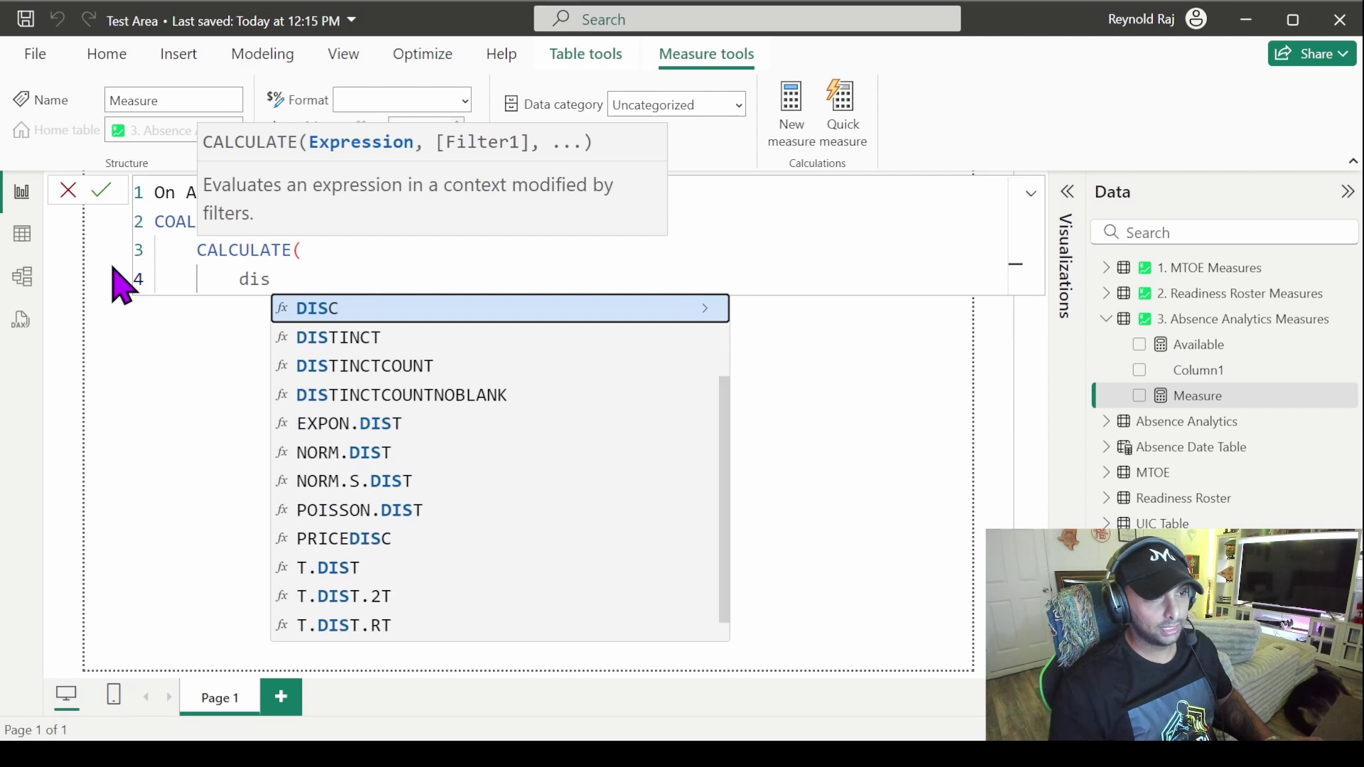
{"action": "key", "text": "Down"}
{"action": "key", "text": "Down"}
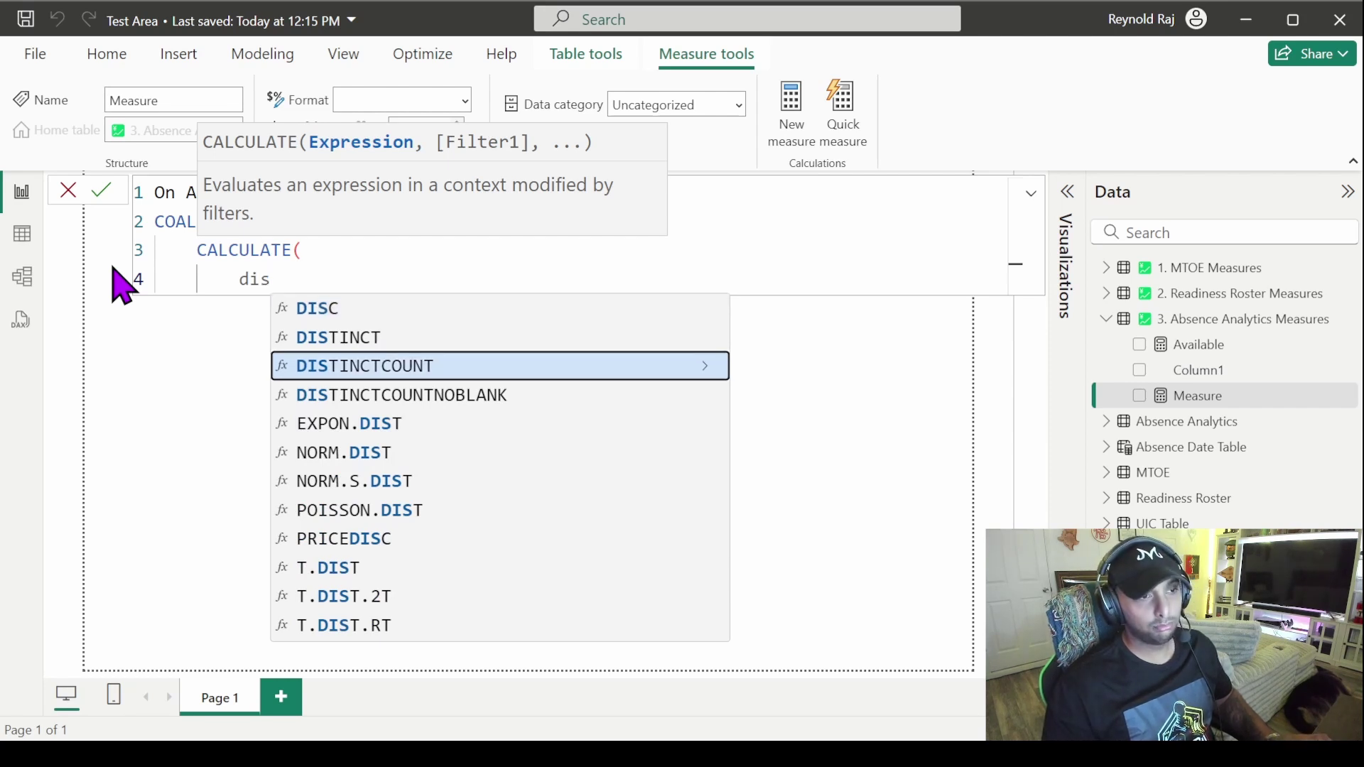
{"action": "key", "text": "Tab"}
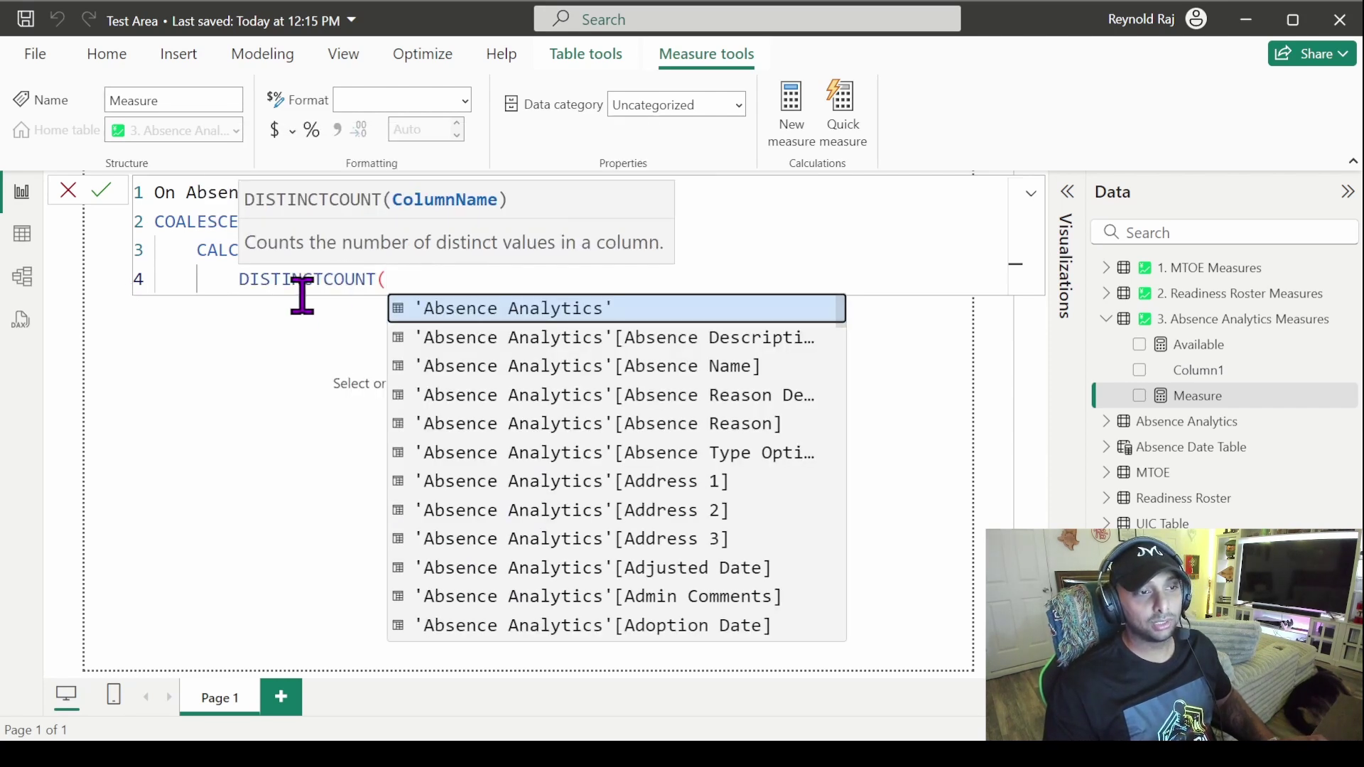
{"action": "left_click", "coordinate": [249, 358]}
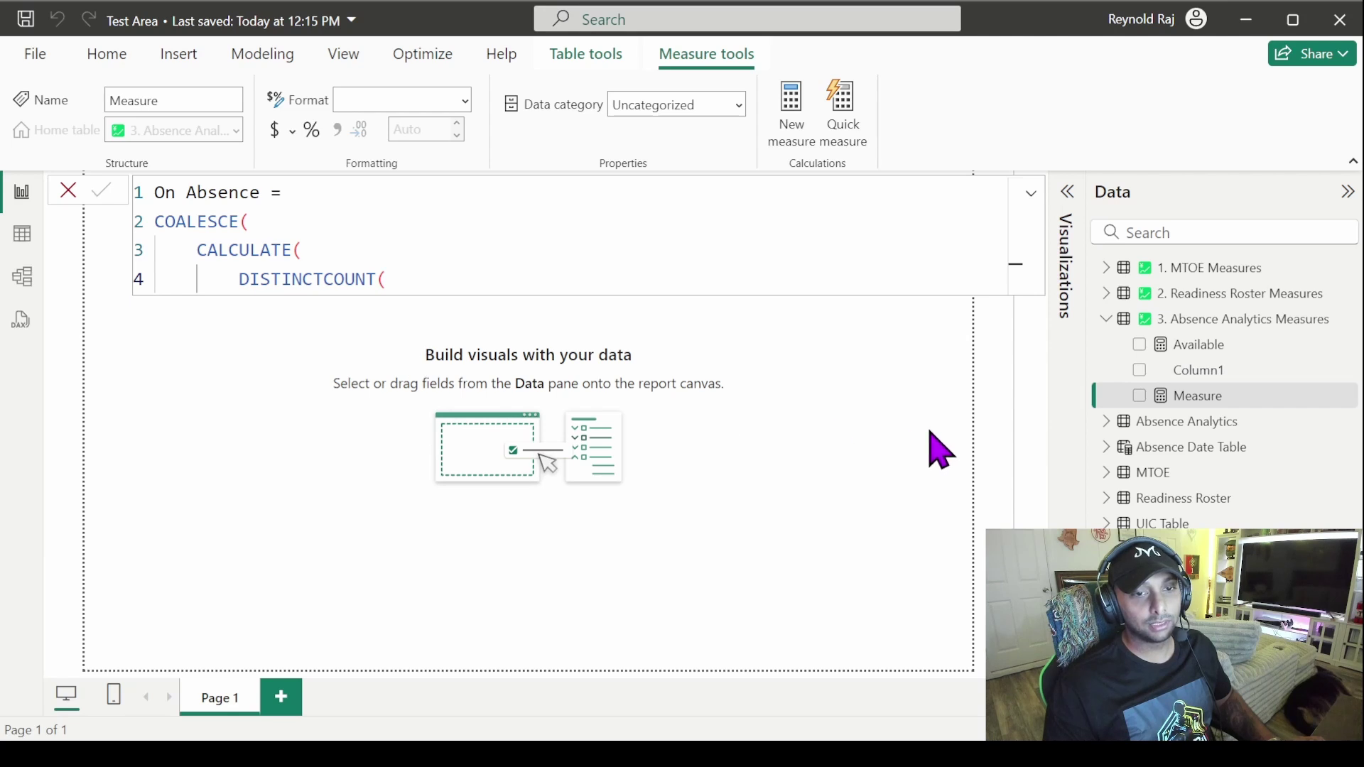
{"action": "left_click", "coordinate": [390, 279]}
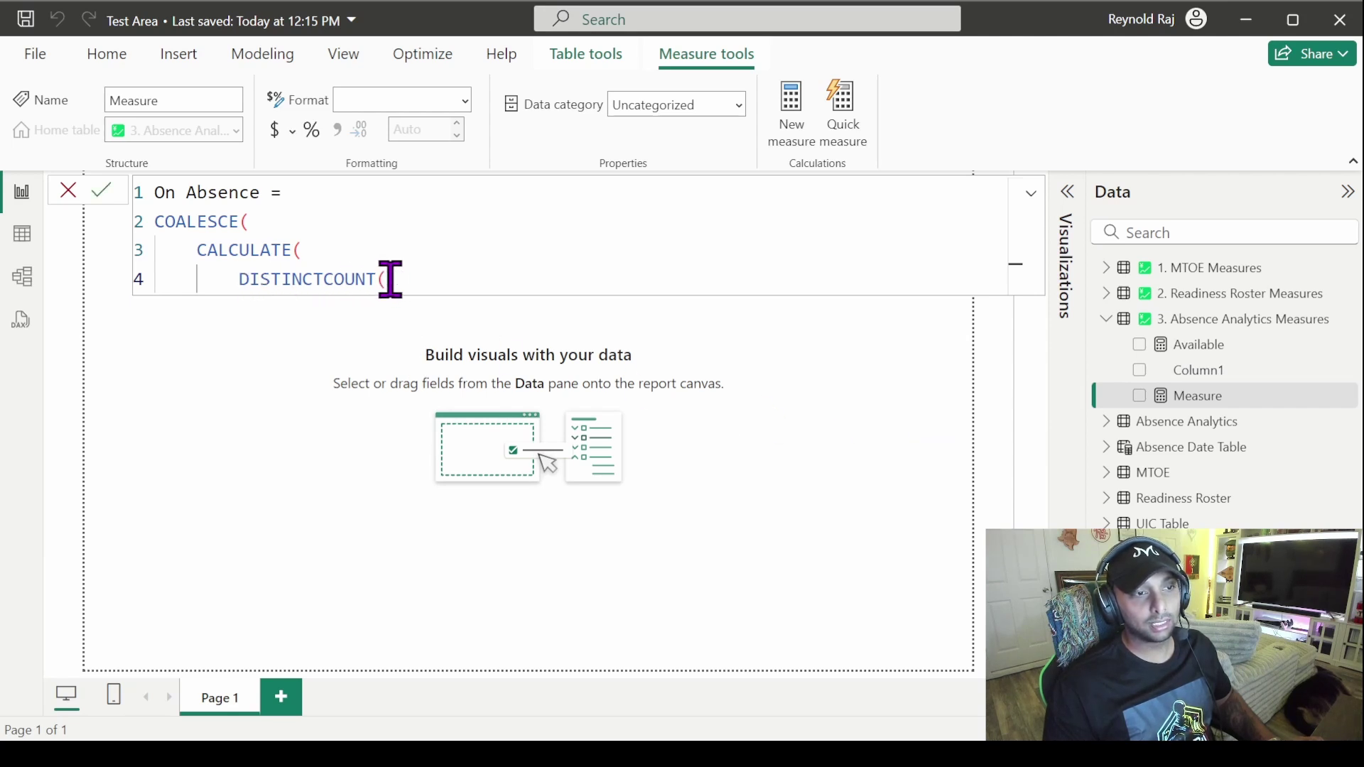
{"action": "left_click_drag", "start_coordinate": [304, 250], "coordinate": [155, 222]}
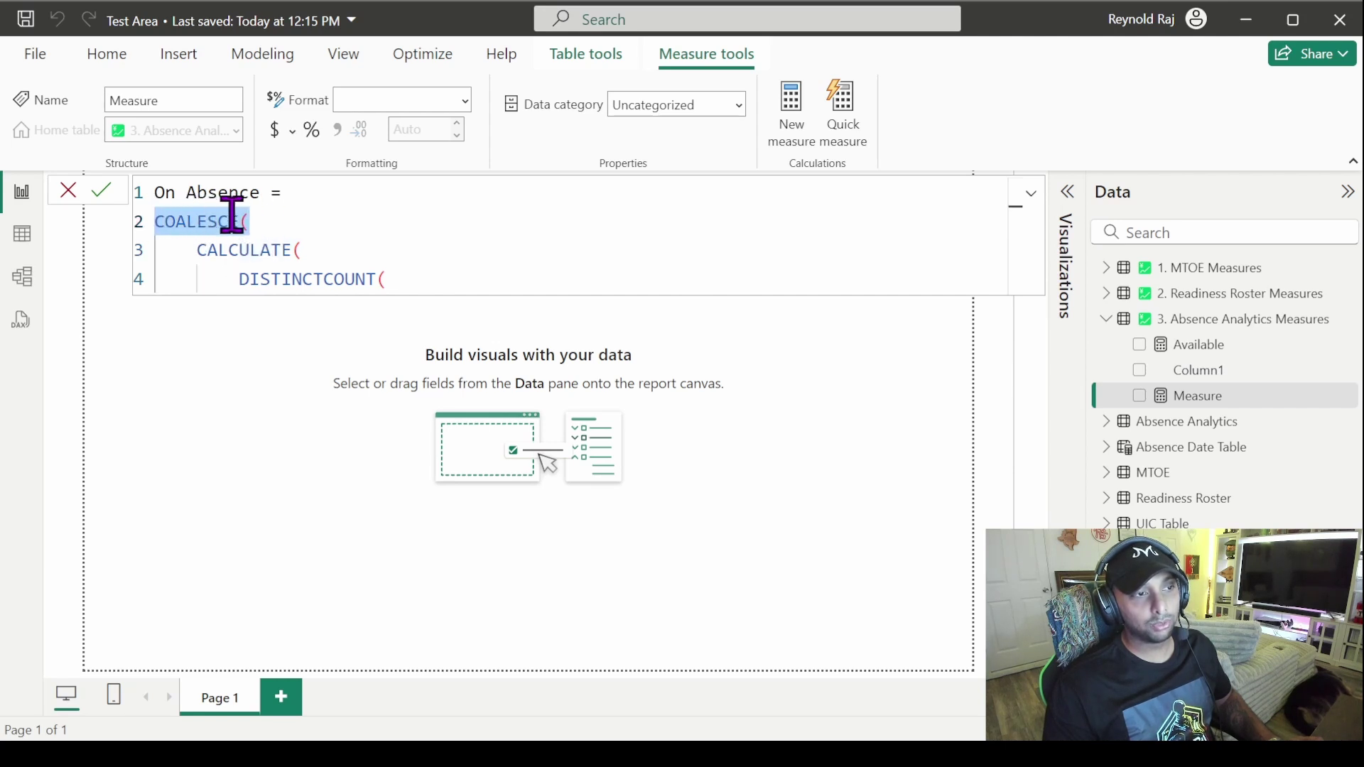
{"action": "left_click", "coordinate": [262, 222]}
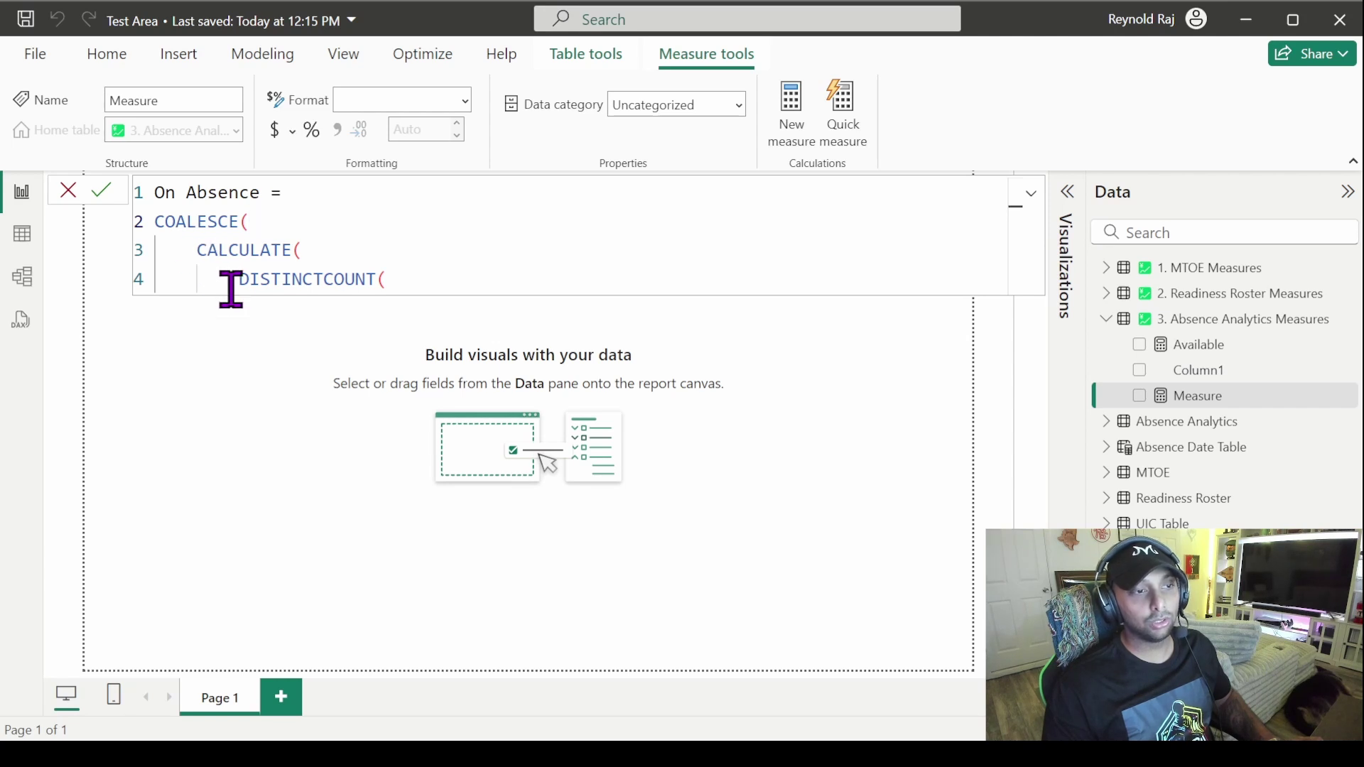
Complete the DISTINCTCOUNT with the 'Absence Analytics'[Emplid] column, followed by a comma and a new line for the filters
{"action": "left_click", "coordinate": [399, 279]}
{"action": "type", "text": "empli"}
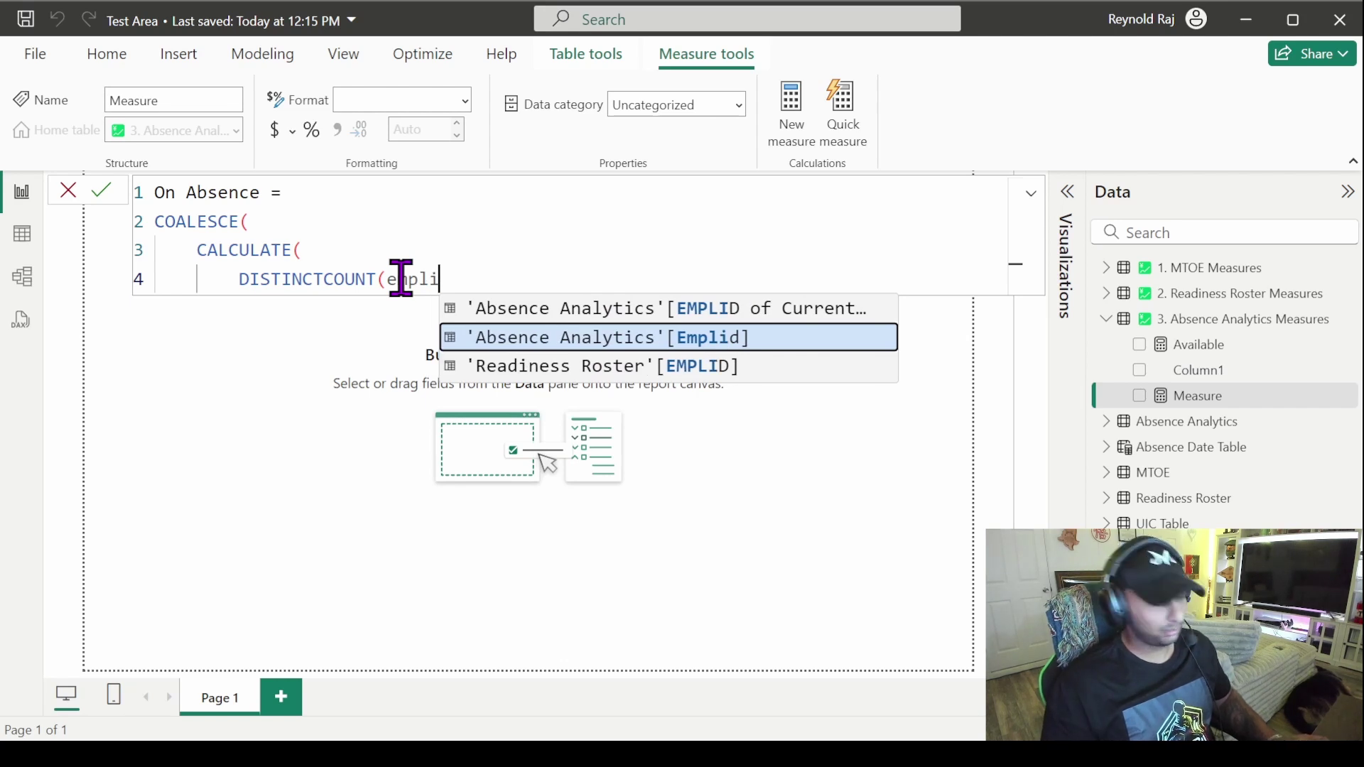
{"action": "key", "text": "Tab"}
{"action": "type", "text": ")"}
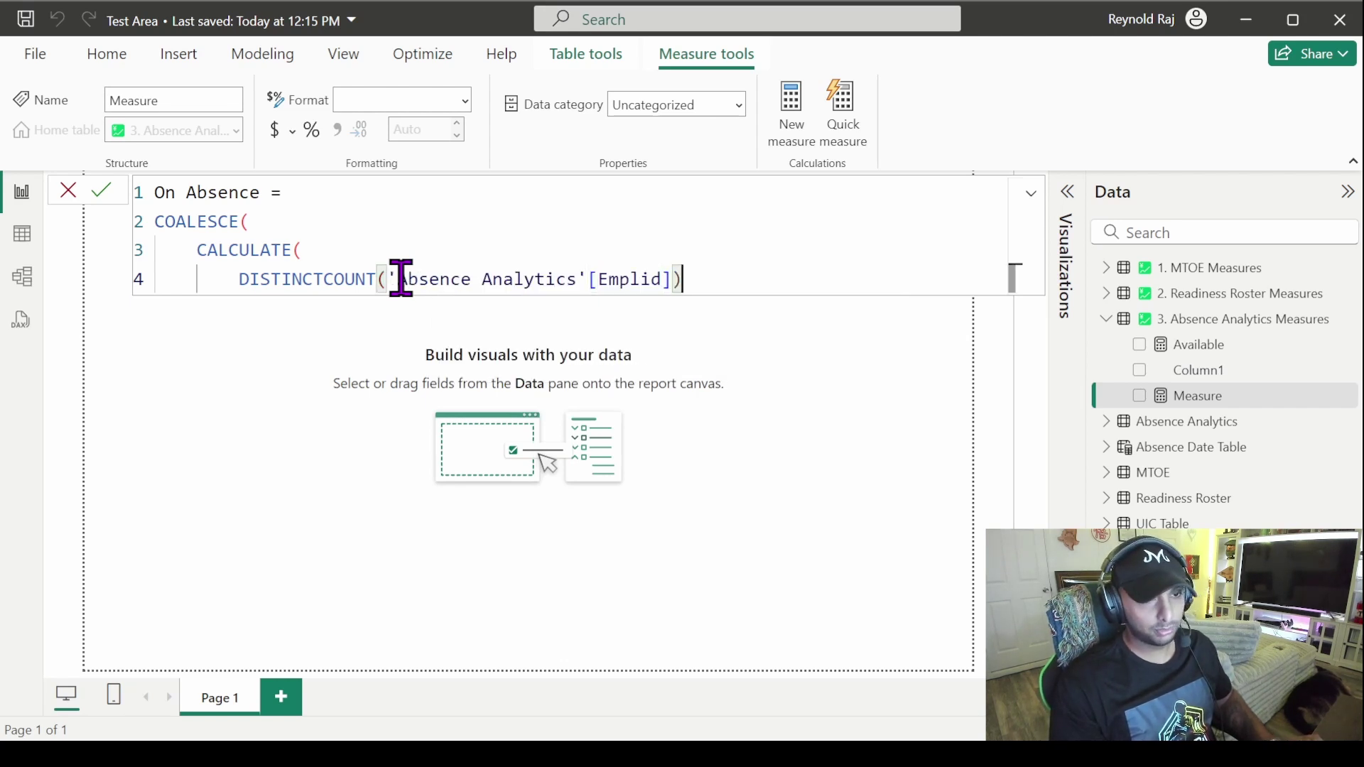
{"action": "type", "text": ","}
{"action": "key", "text": "shift+Return"}
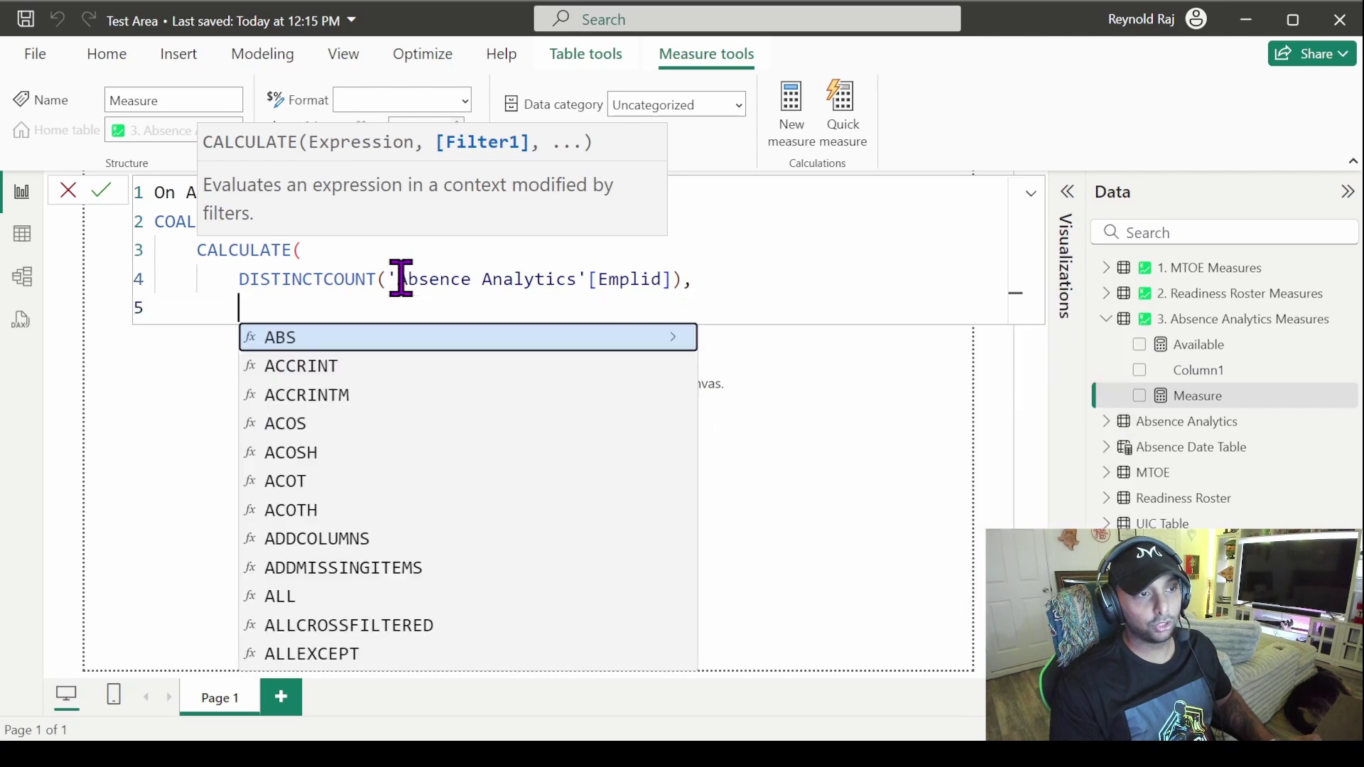
Add the filter condition 'Absence Analytics'[Begin Date] <=TODAY() and end it with the && operator
{"action": "key", "text": "Escape"}
{"action": "type", "text": "begin"}
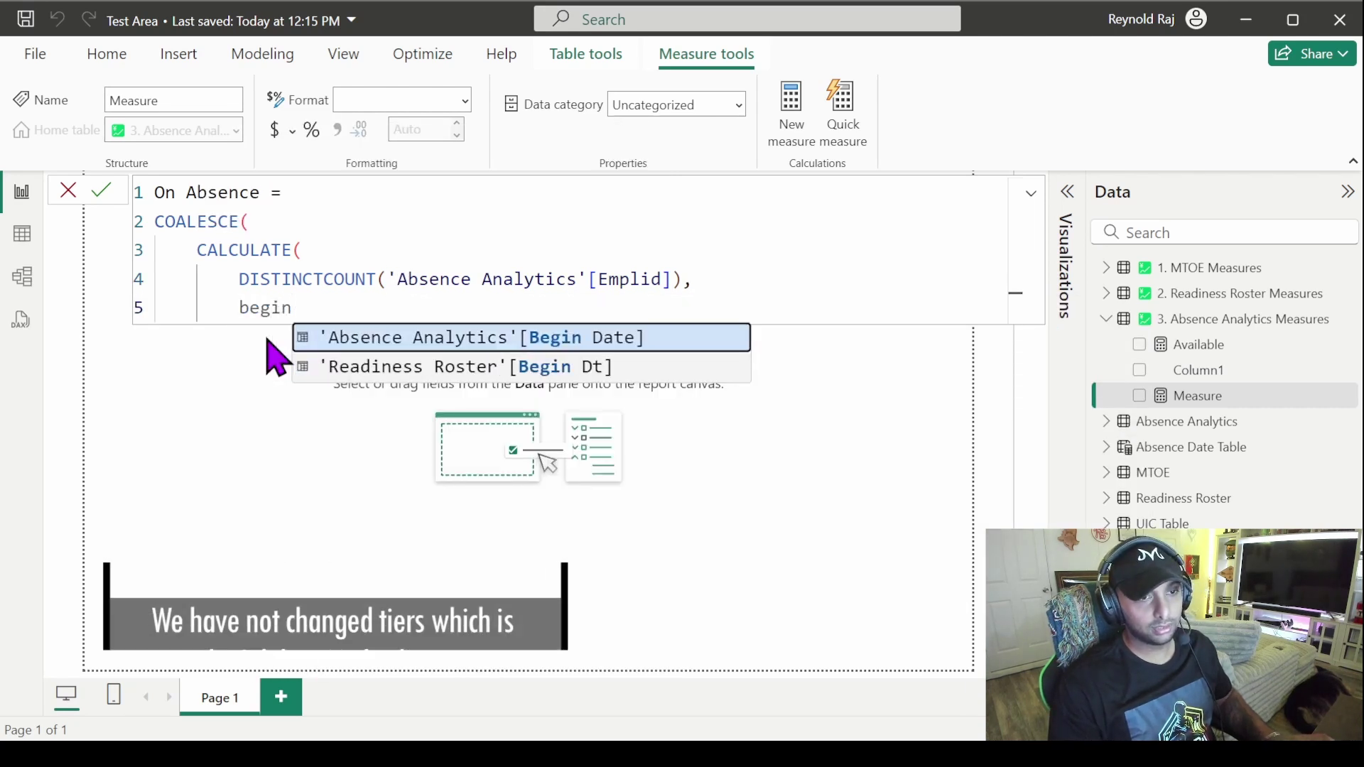
{"action": "key", "text": "Tab"}
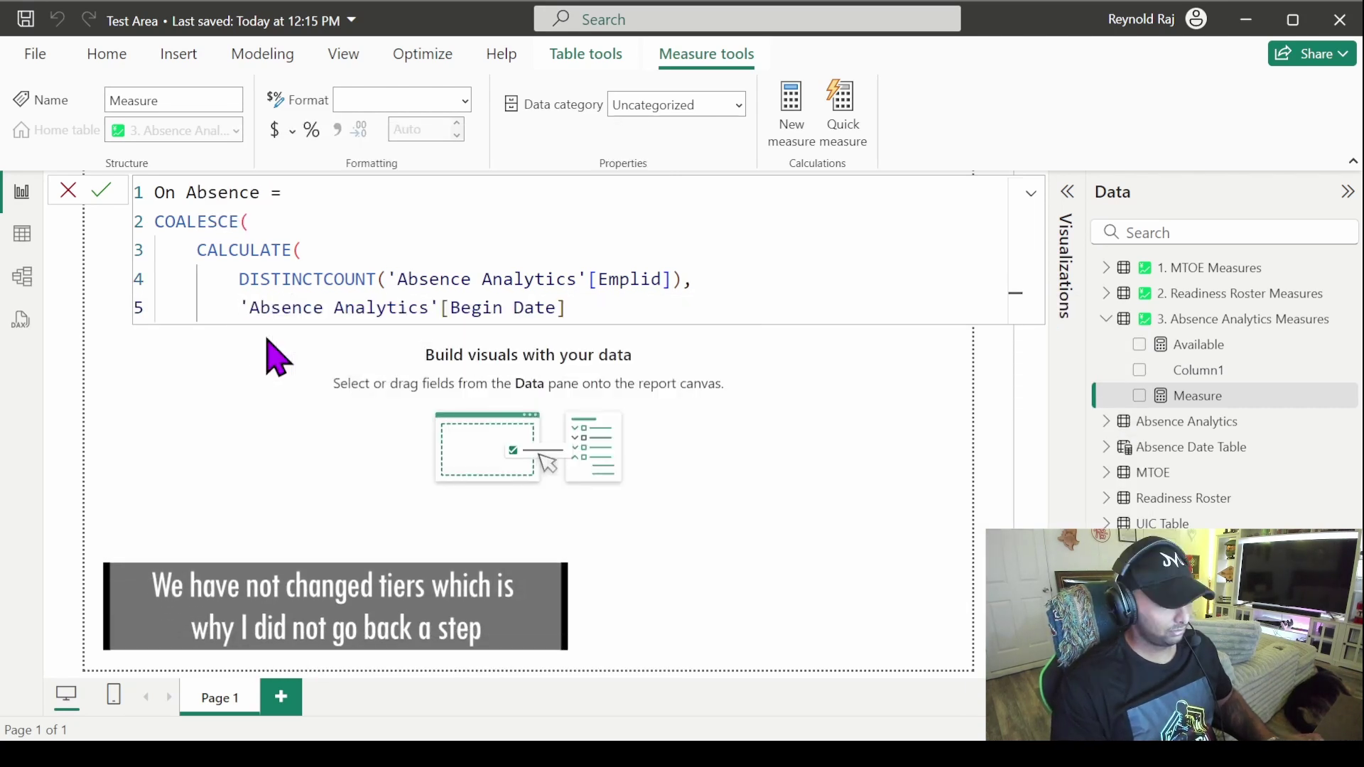
{"action": "type", "text": "<=tod"}
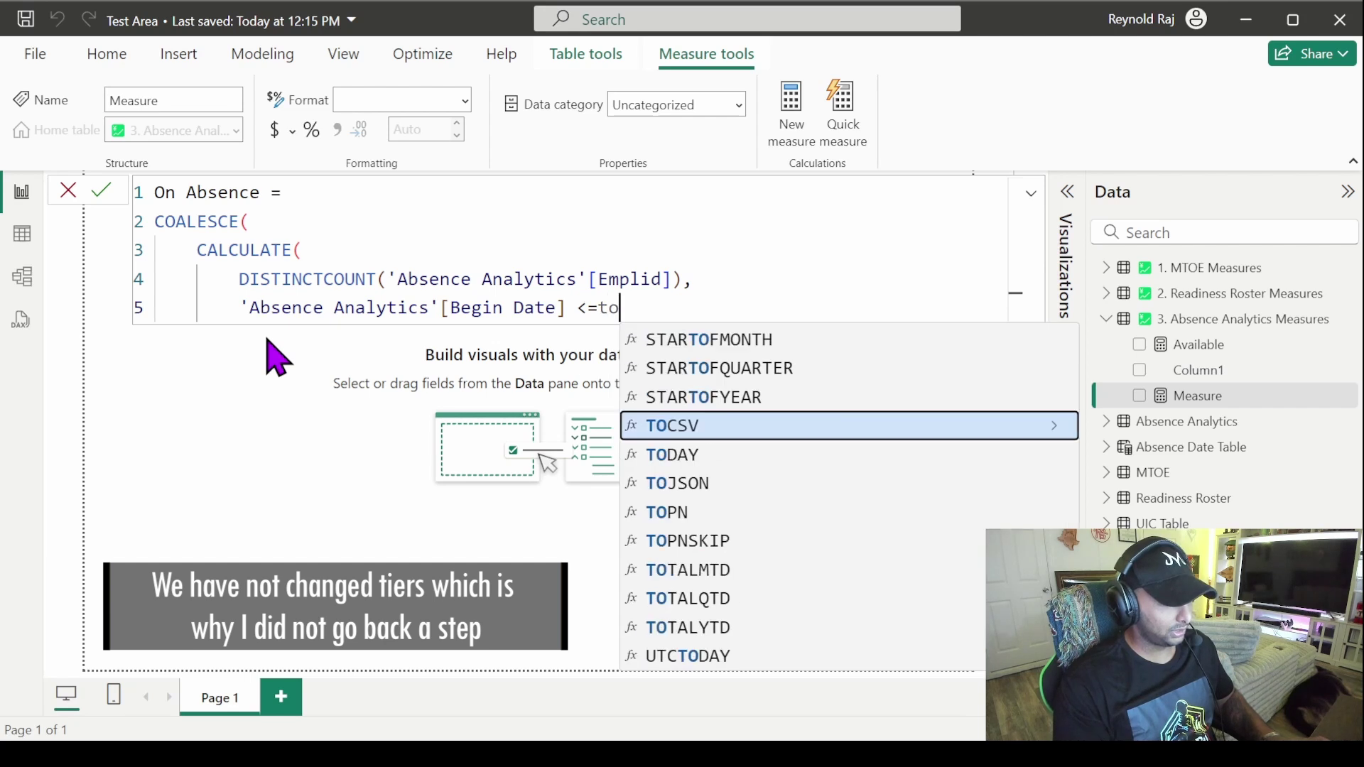
{"action": "key", "text": "Tab"}
{"action": "type", "text": ") &&"}
{"action": "left_click_drag", "start_coordinate": [722, 307], "coordinate": [676, 311]}
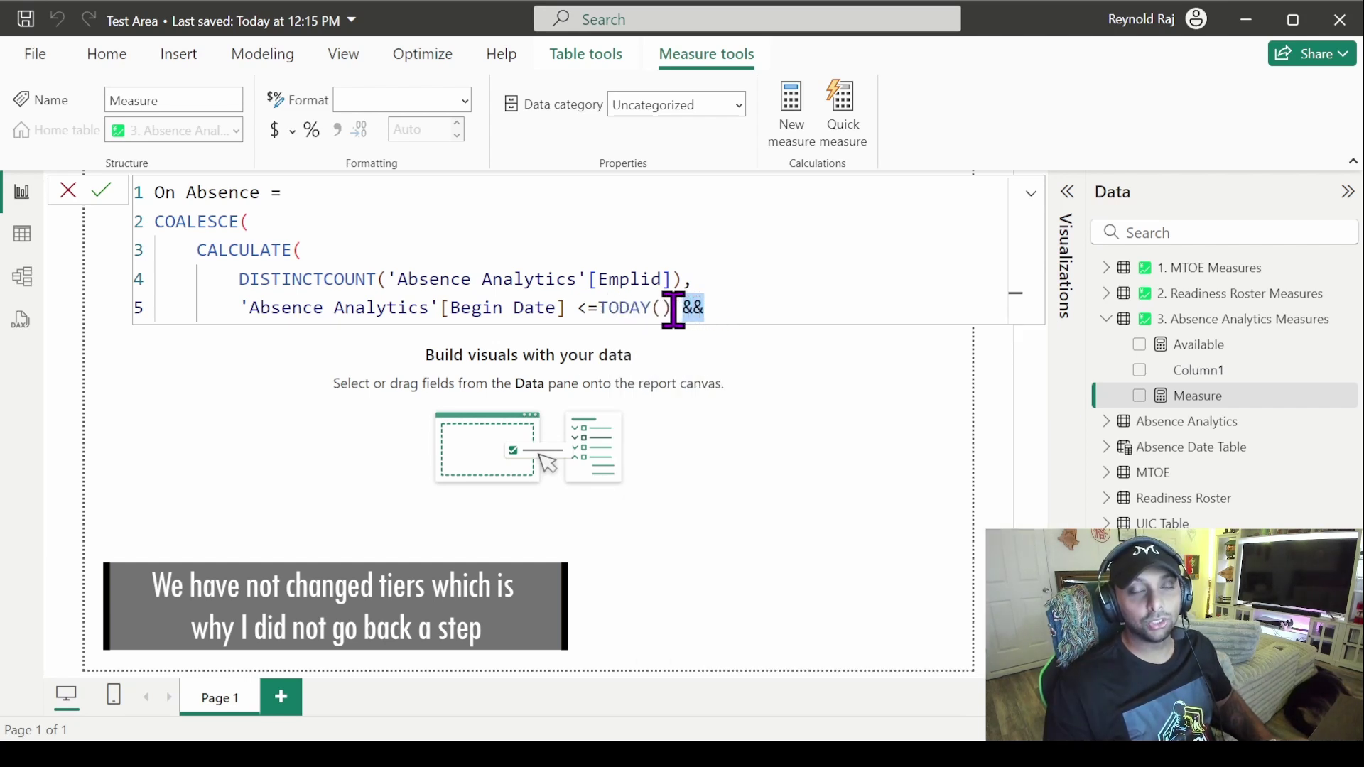
{"action": "left_click", "coordinate": [672, 310]}
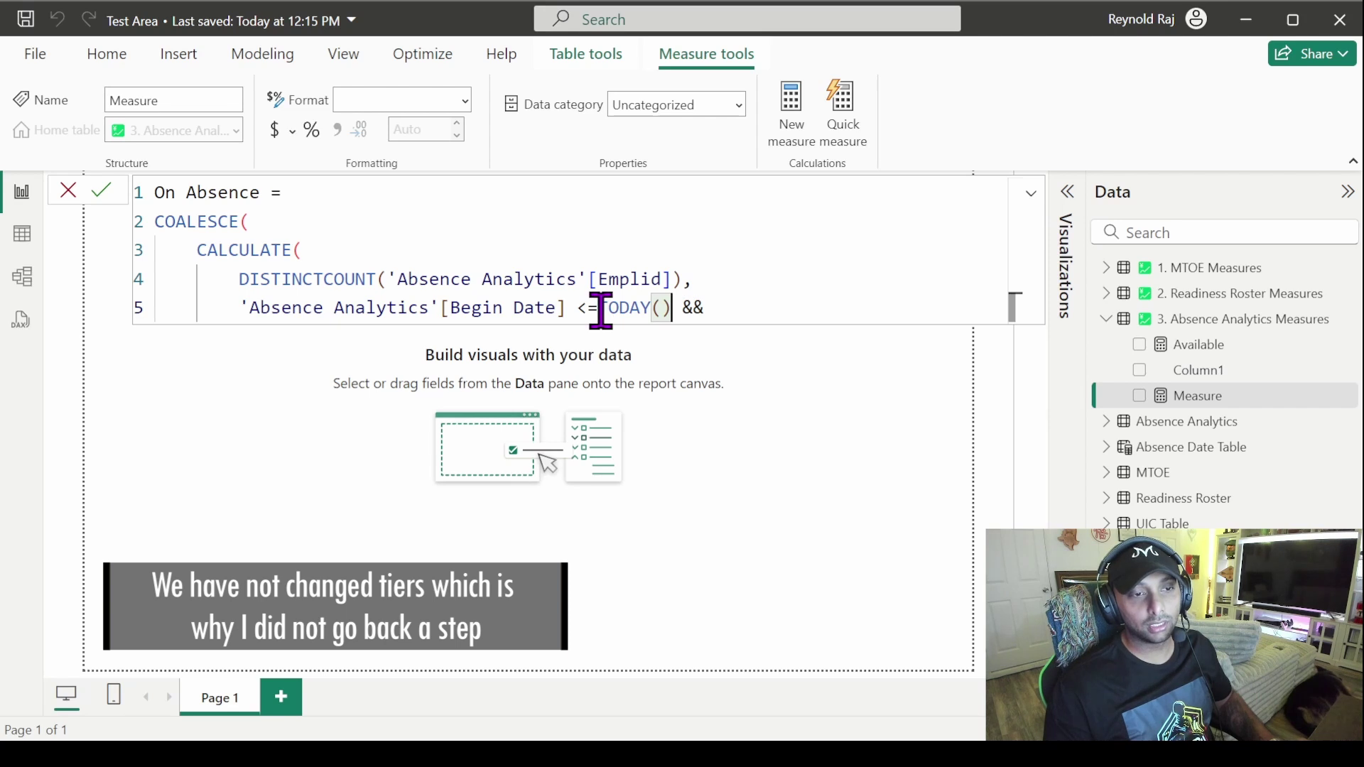
{"action": "left_click_drag", "start_coordinate": [599, 311], "coordinate": [579, 313]}
{"action": "left_click", "coordinate": [725, 308]}
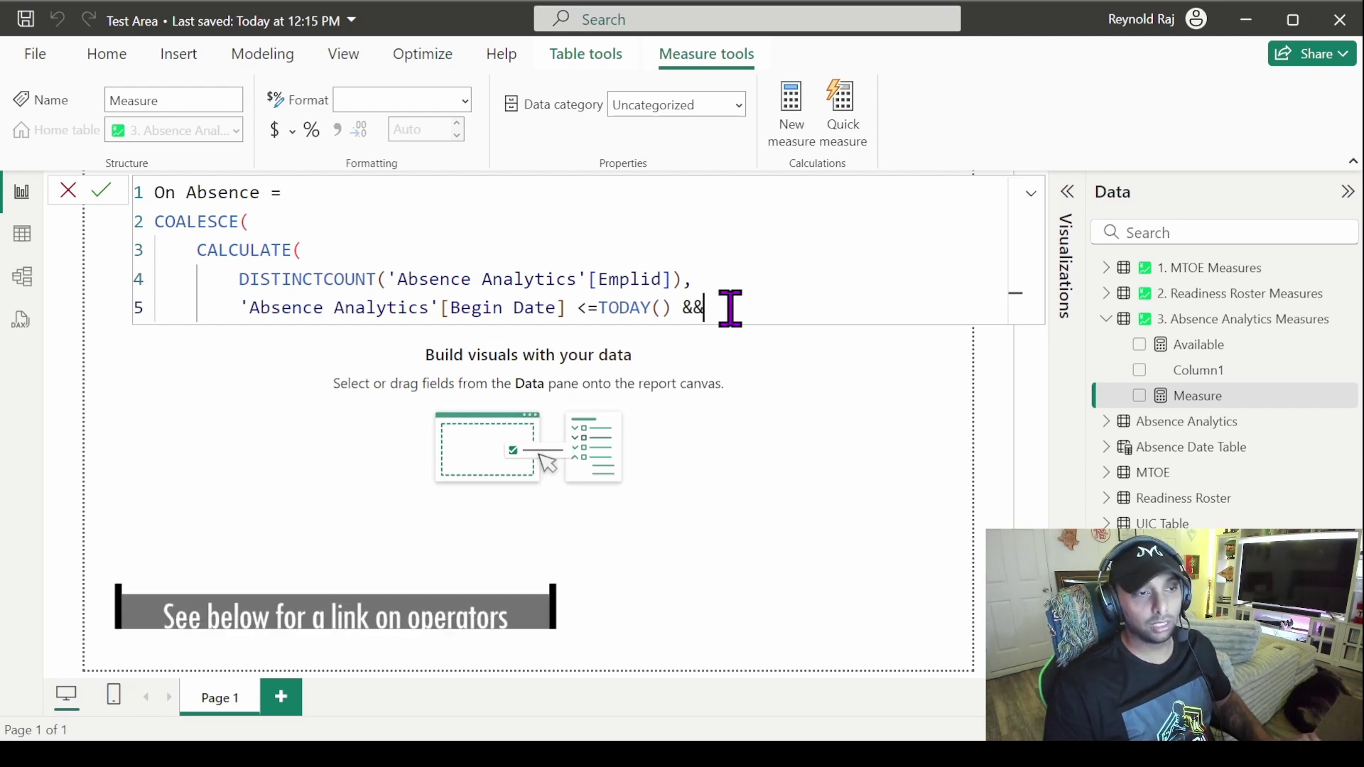
Add the condition 'Absence Analytics'[End Date] >= TODAY() on a new line and end it with &&
{"action": "key", "text": "Return"}
{"action": "type", "text": "end da"}
{"action": "key", "text": "Tab"}
{"action": "type", "text": ">"}
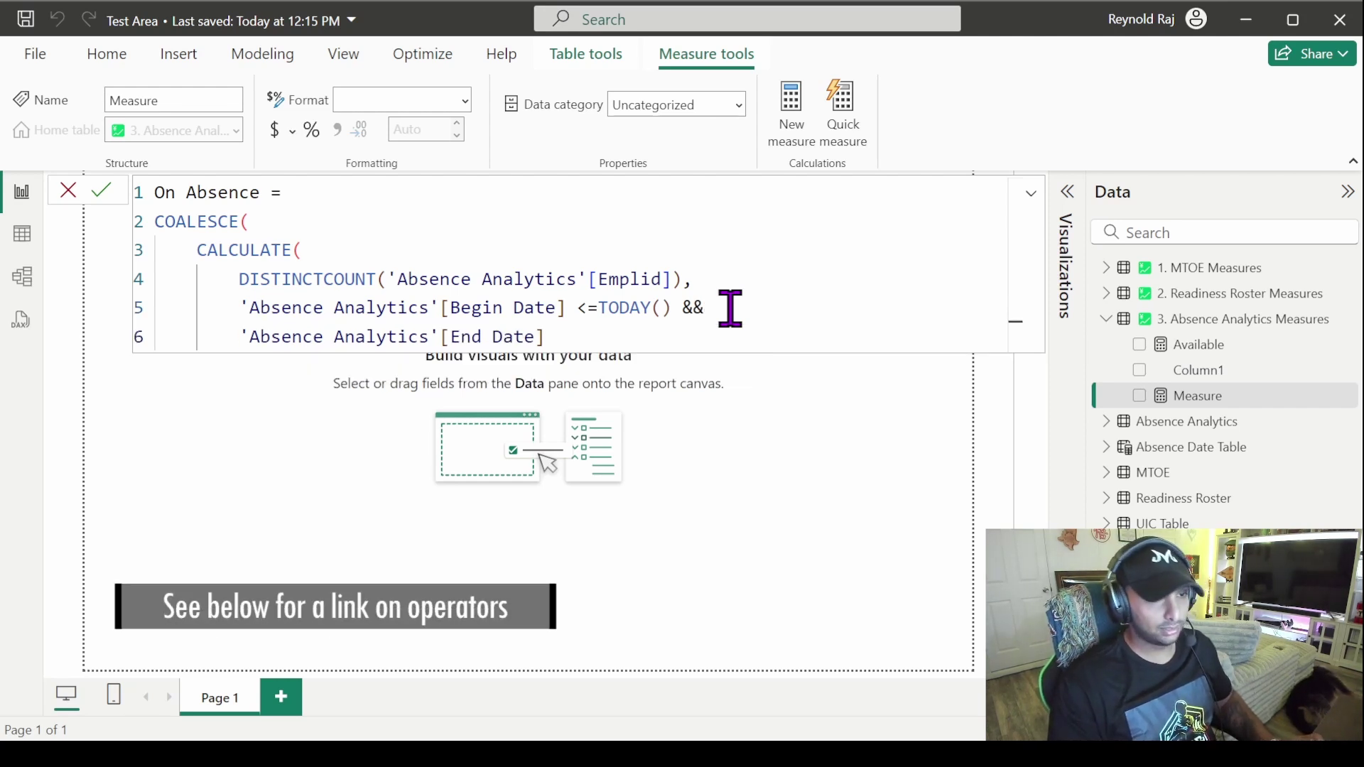
{"action": "type", "text": "="}
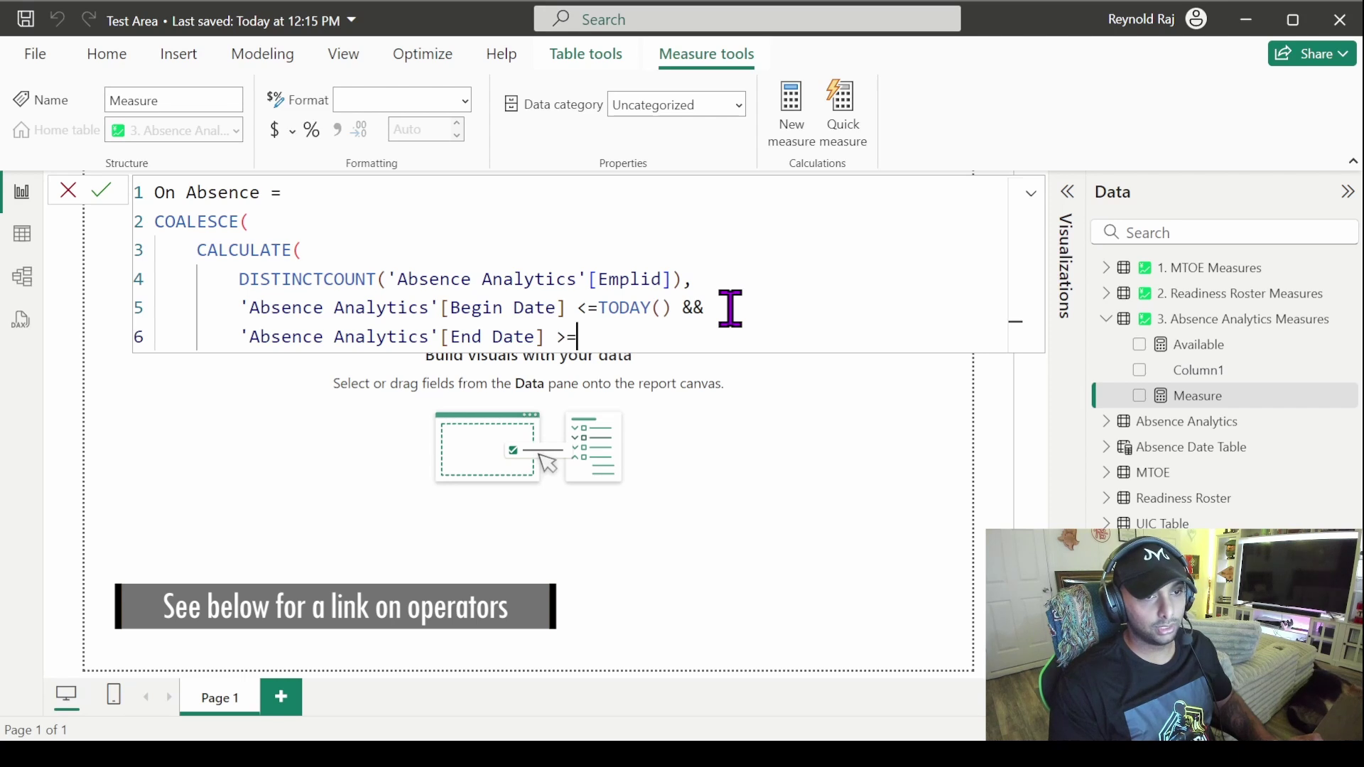
{"action": "type", "text": " Today"}
{"action": "key", "text": "Tab"}
{"action": "type", "text": ") &&"}
Add the condition 'Absence Analytics'[Workflow Status] = "A" on its own line and start another line below it
{"action": "key", "text": "Return"}
{"action": "type", "text": "work"}
{"action": "key", "text": "Tab"}
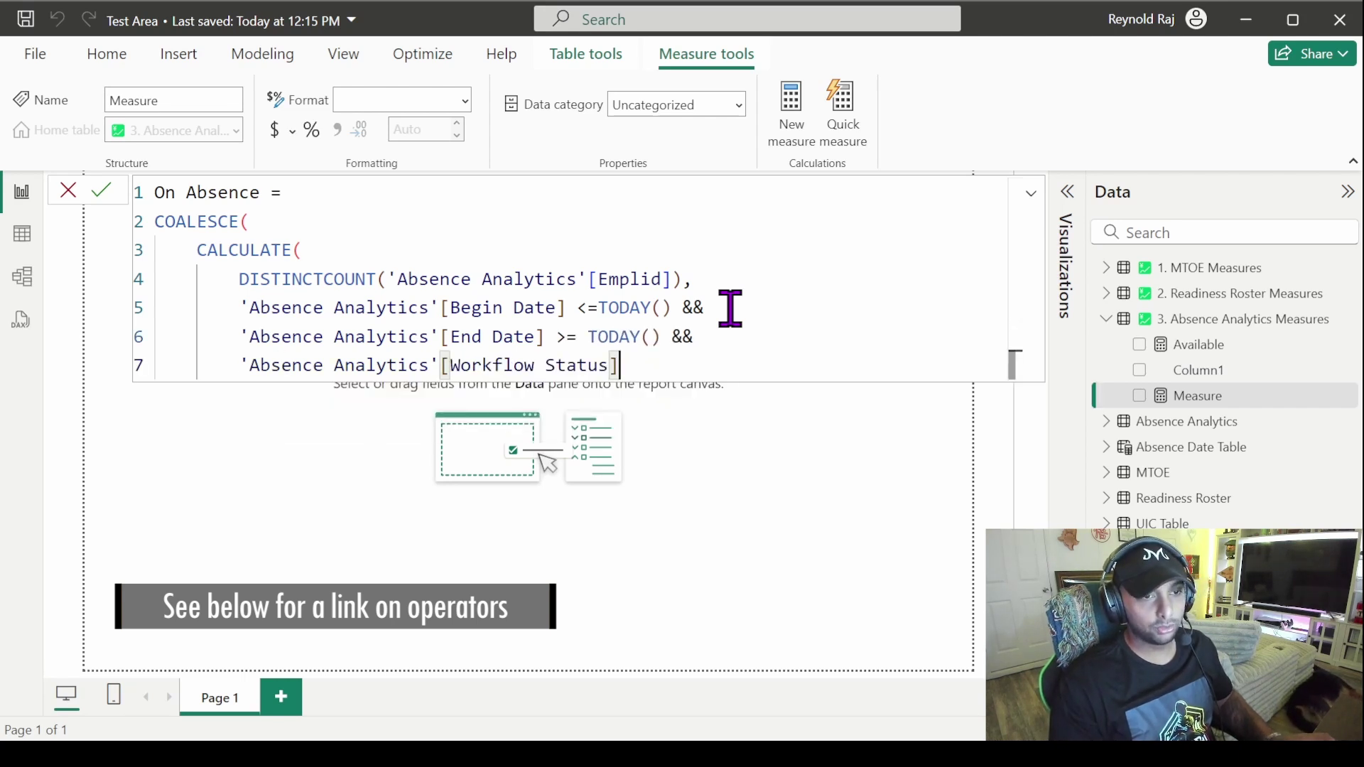
{"action": "type", "text": "= \"A\""}
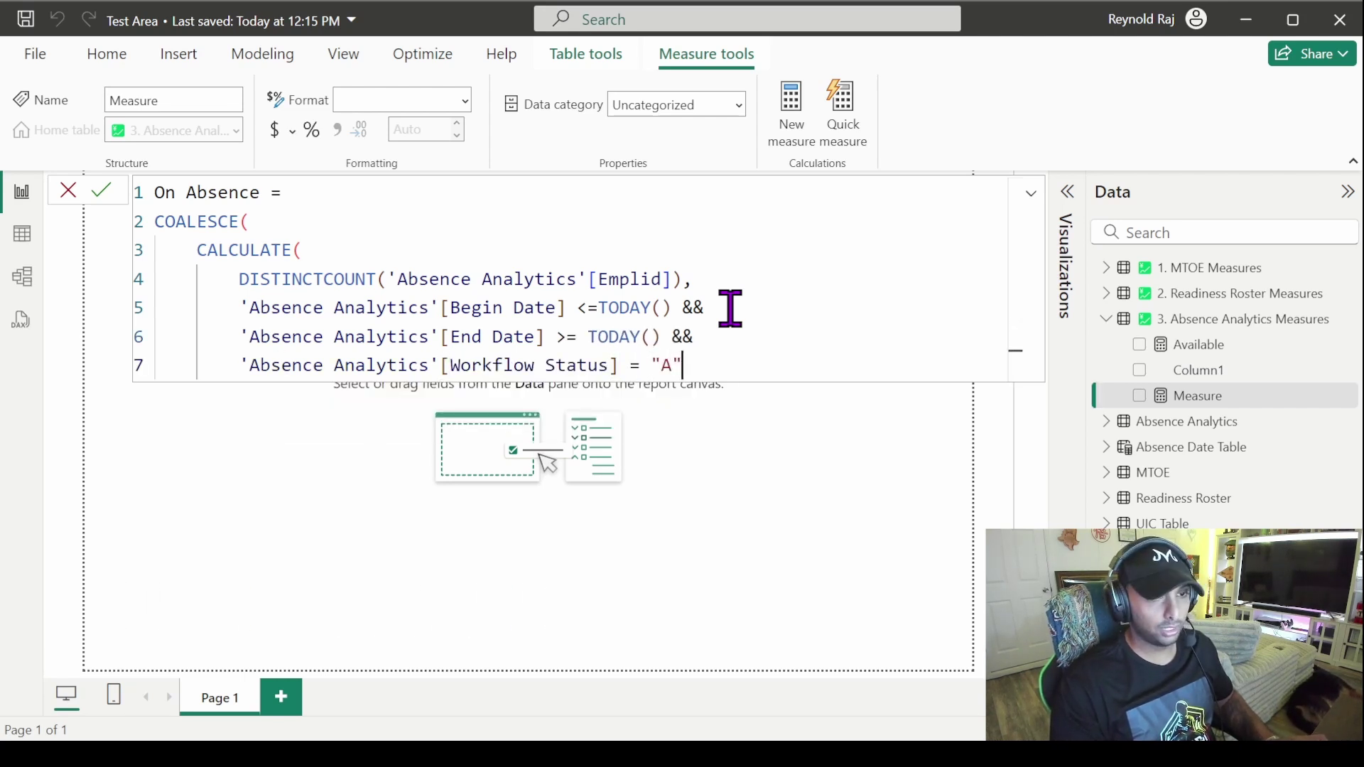
{"action": "key", "text": "Return"}
{"action": "left_click_drag", "start_coordinate": [241, 280], "coordinate": [695, 280]}
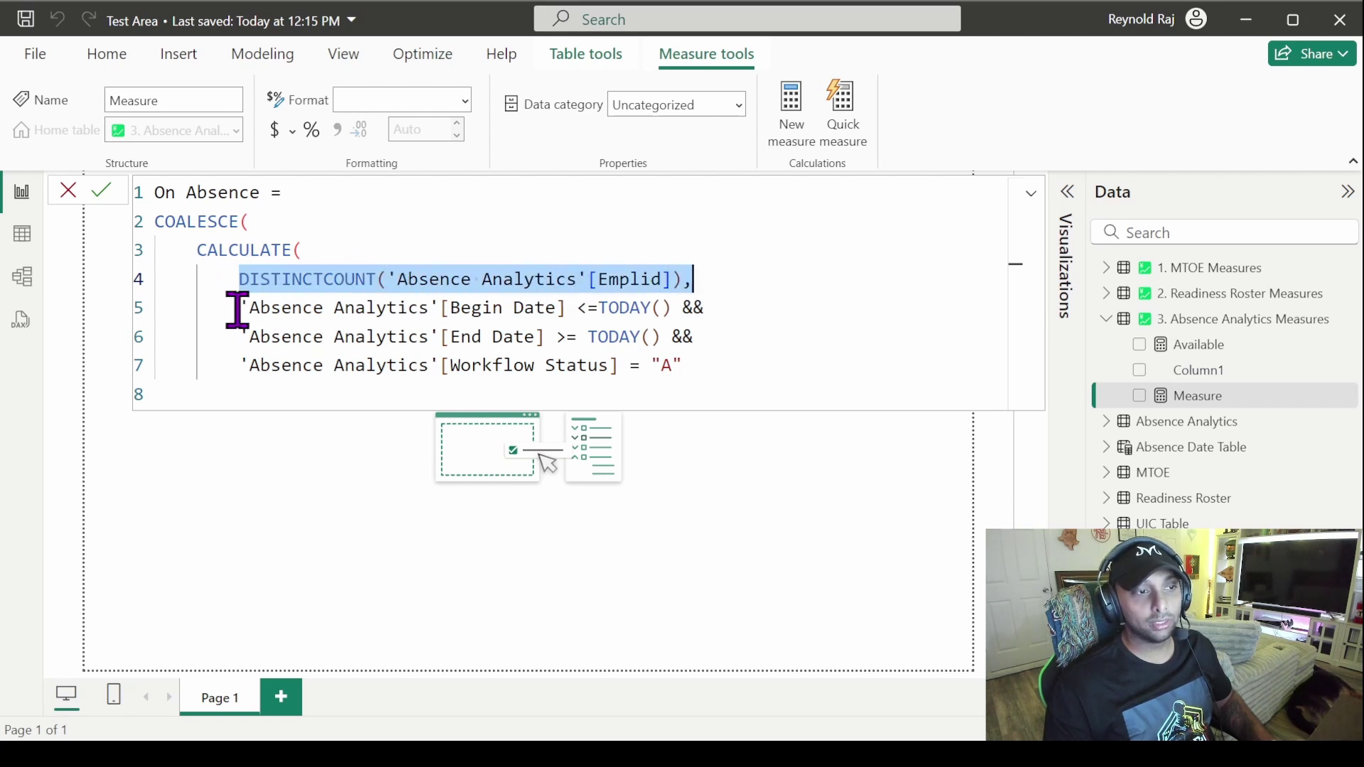
{"action": "left_click_drag", "start_coordinate": [239, 309], "coordinate": [667, 311]}
{"action": "left_click_drag", "start_coordinate": [682, 366], "coordinate": [238, 364]}
{"action": "left_click", "coordinate": [252, 376]}
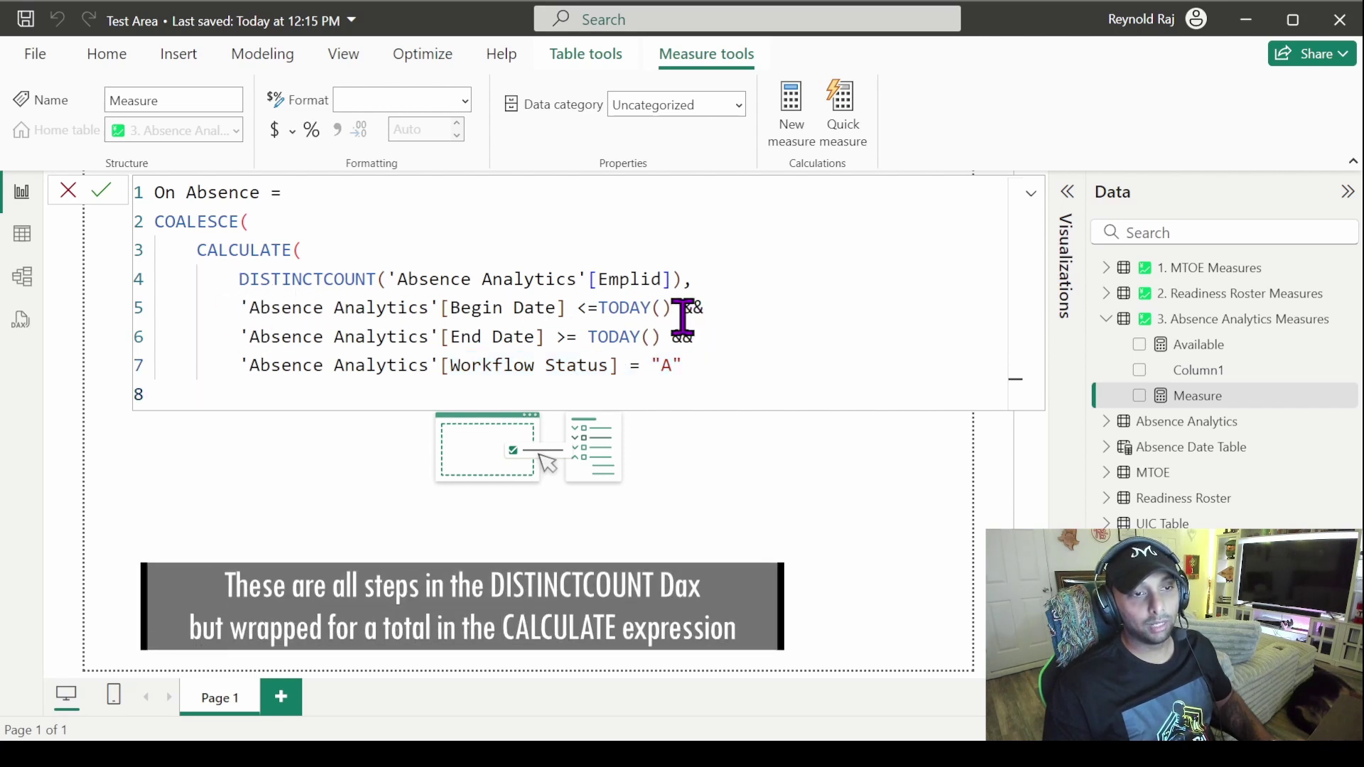
{"action": "left_click", "coordinate": [238, 389]}
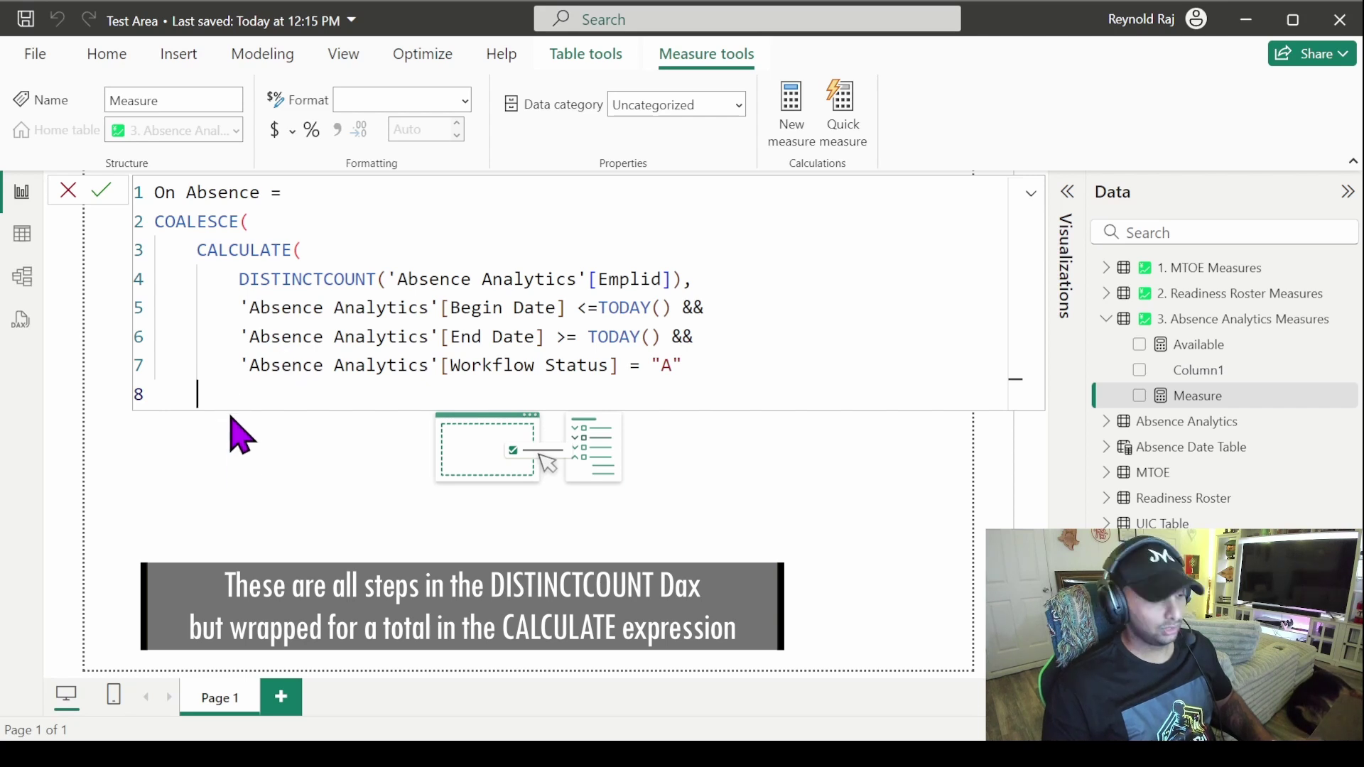
Close the CALCULATE expression, give COALESCE a fallback value of 0, close it and commit the On Absence measure
{"action": "type", "text": ")"}
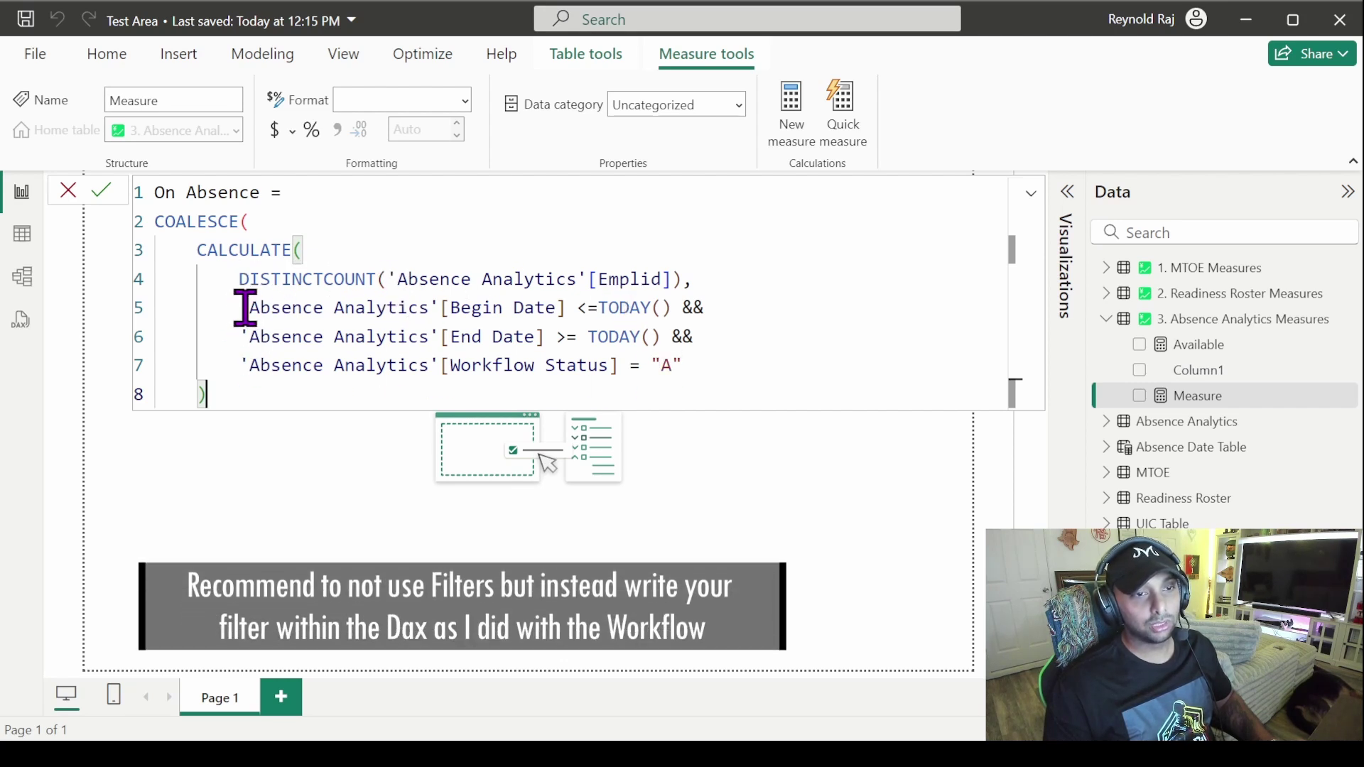
{"action": "type", "text": ", 0)"}
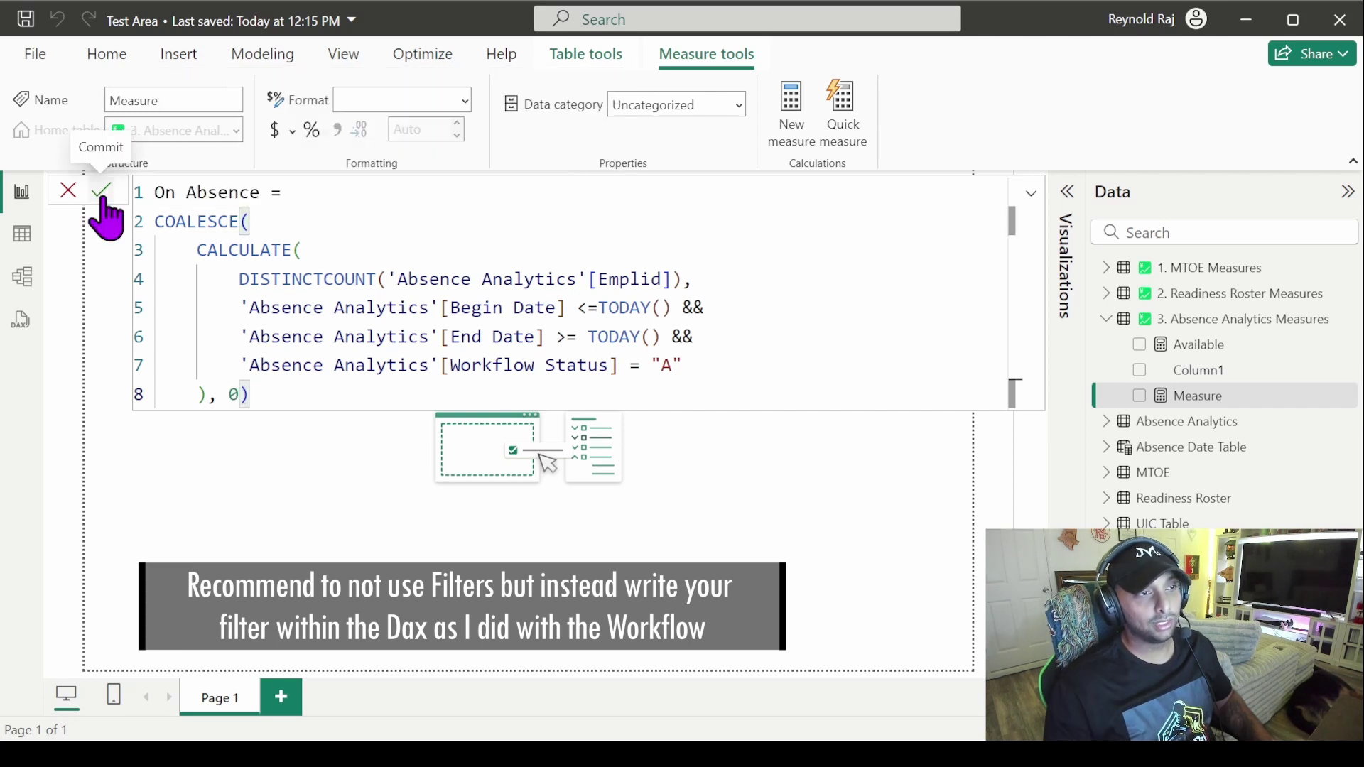
{"action": "left_click", "coordinate": [103, 202]}
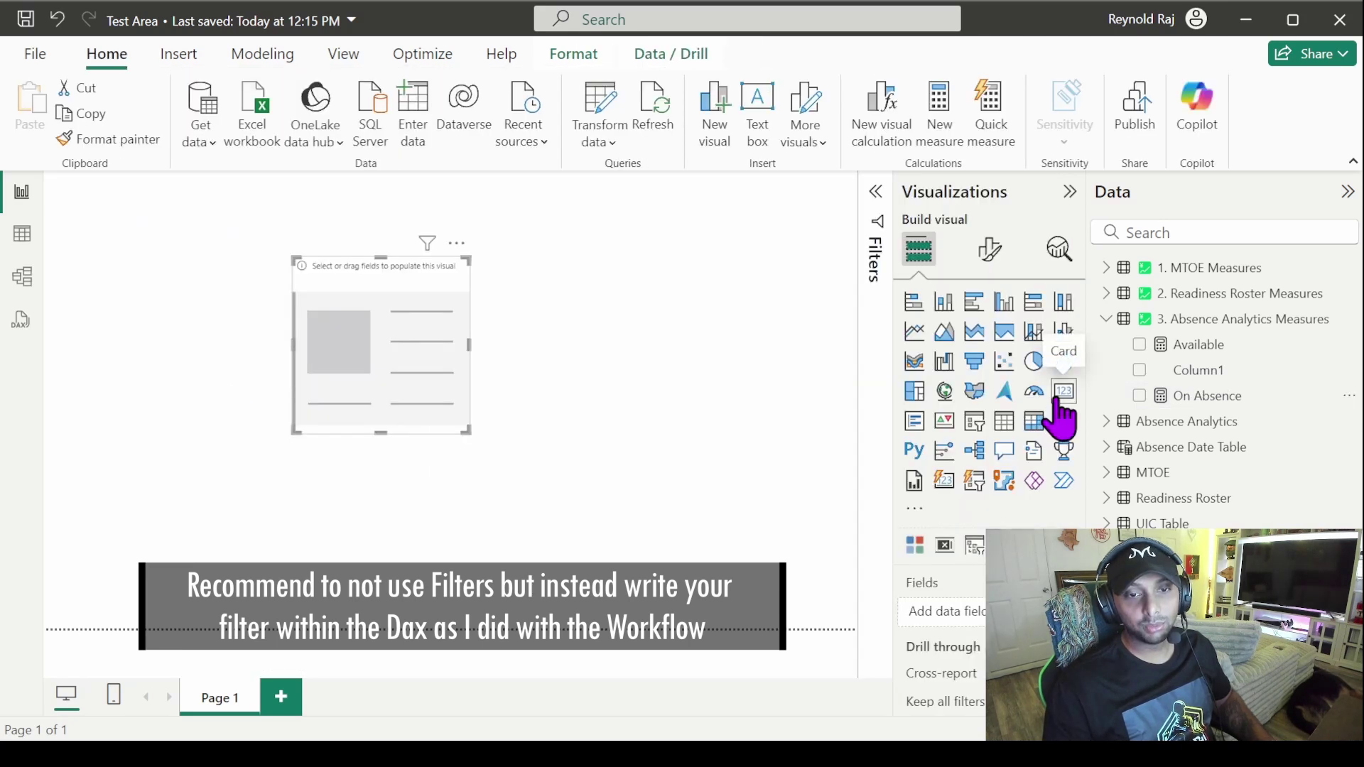
Show the On Absence measure in a card visual and format the measure with a thousands separator
{"action": "left_click", "coordinate": [1140, 396]}
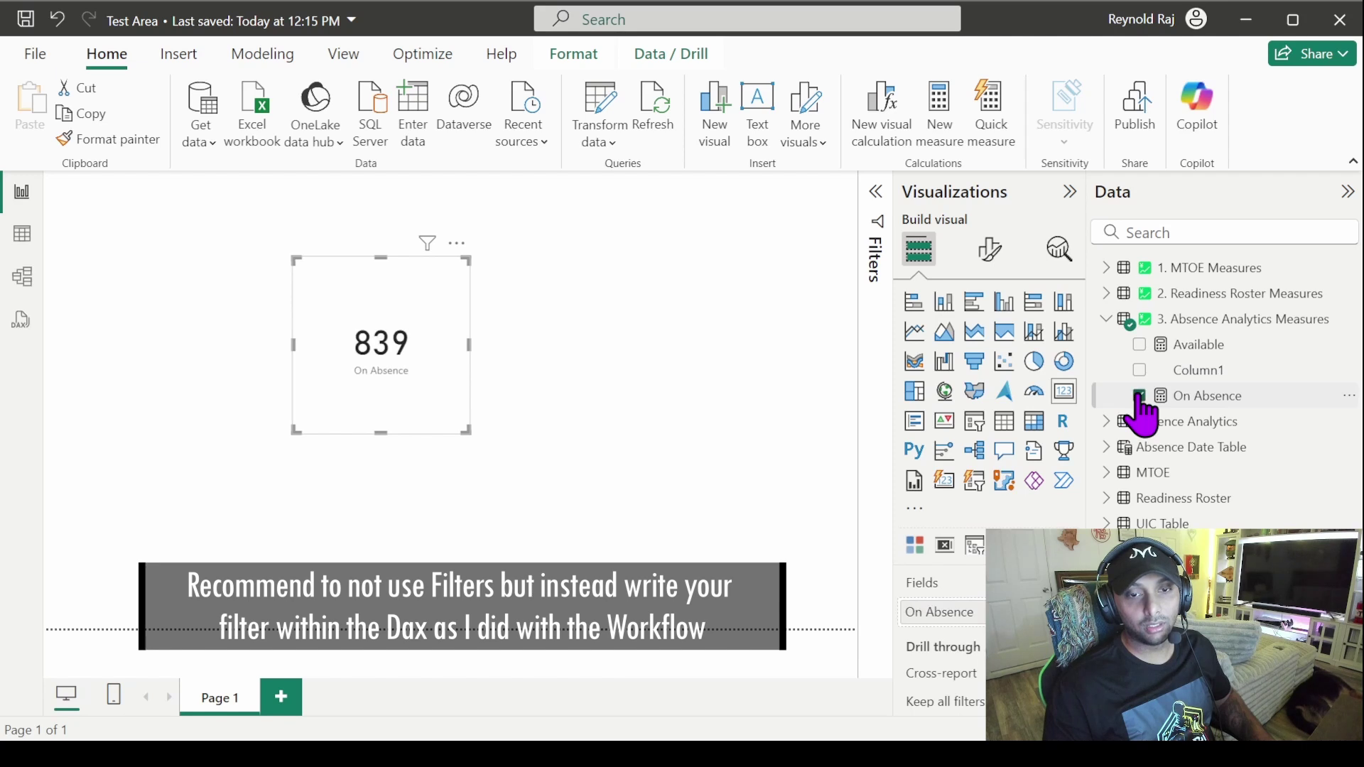
{"action": "left_click", "coordinate": [1197, 396]}
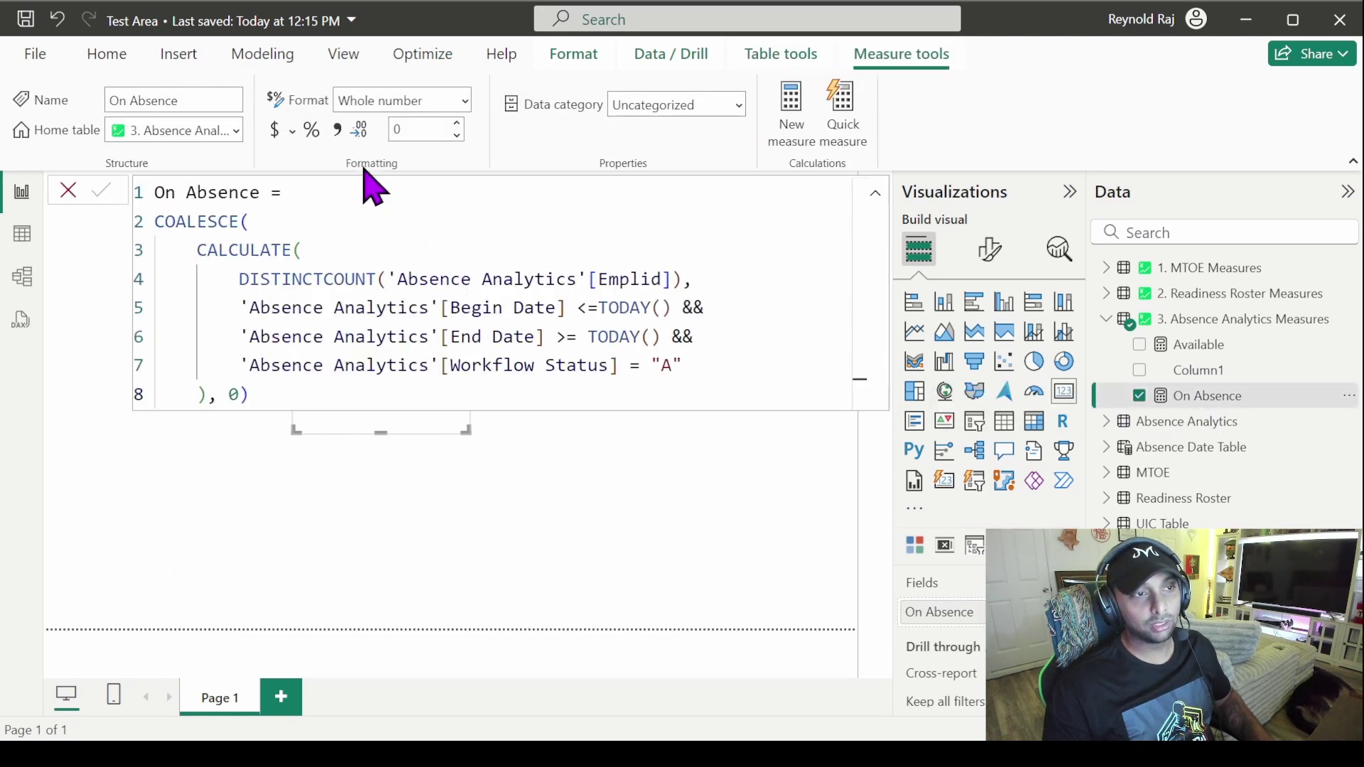
{"action": "left_click", "coordinate": [339, 130]}
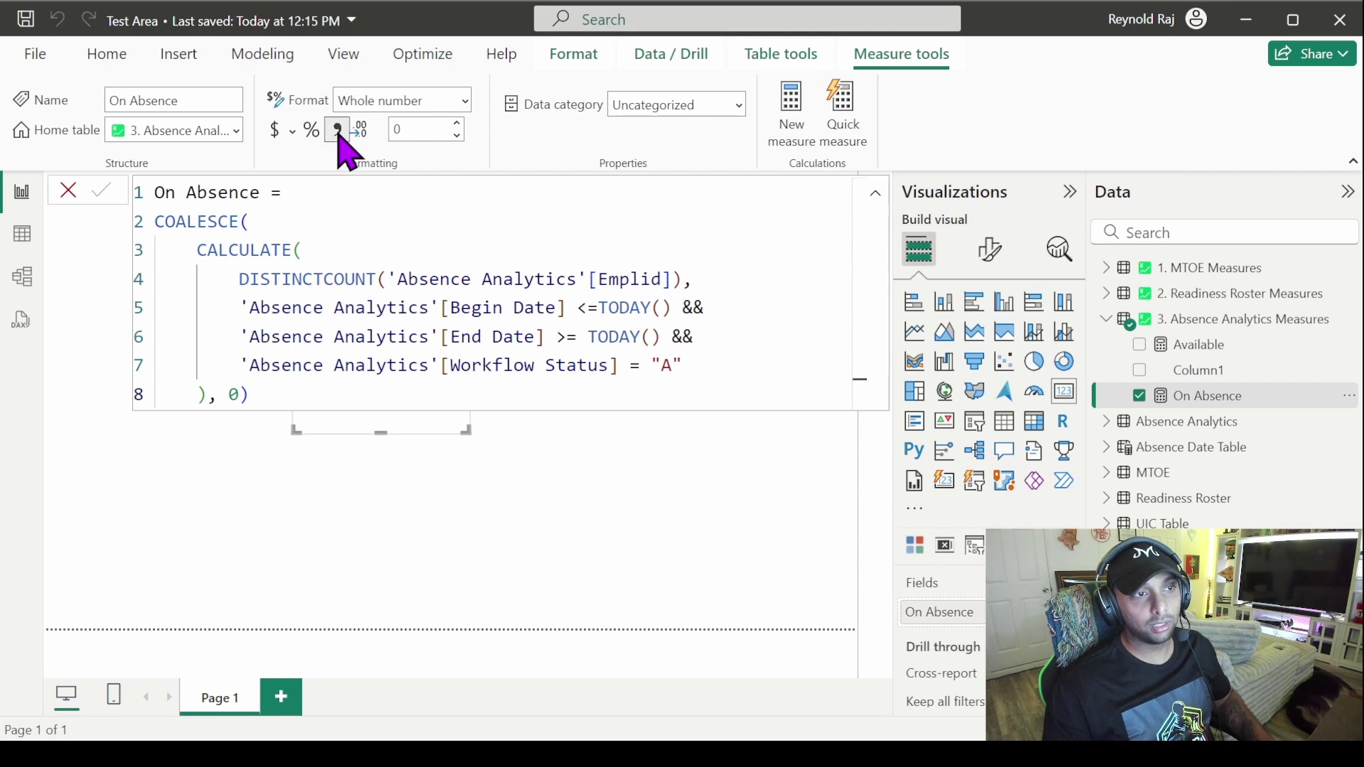
{"action": "left_click", "coordinate": [250, 471]}
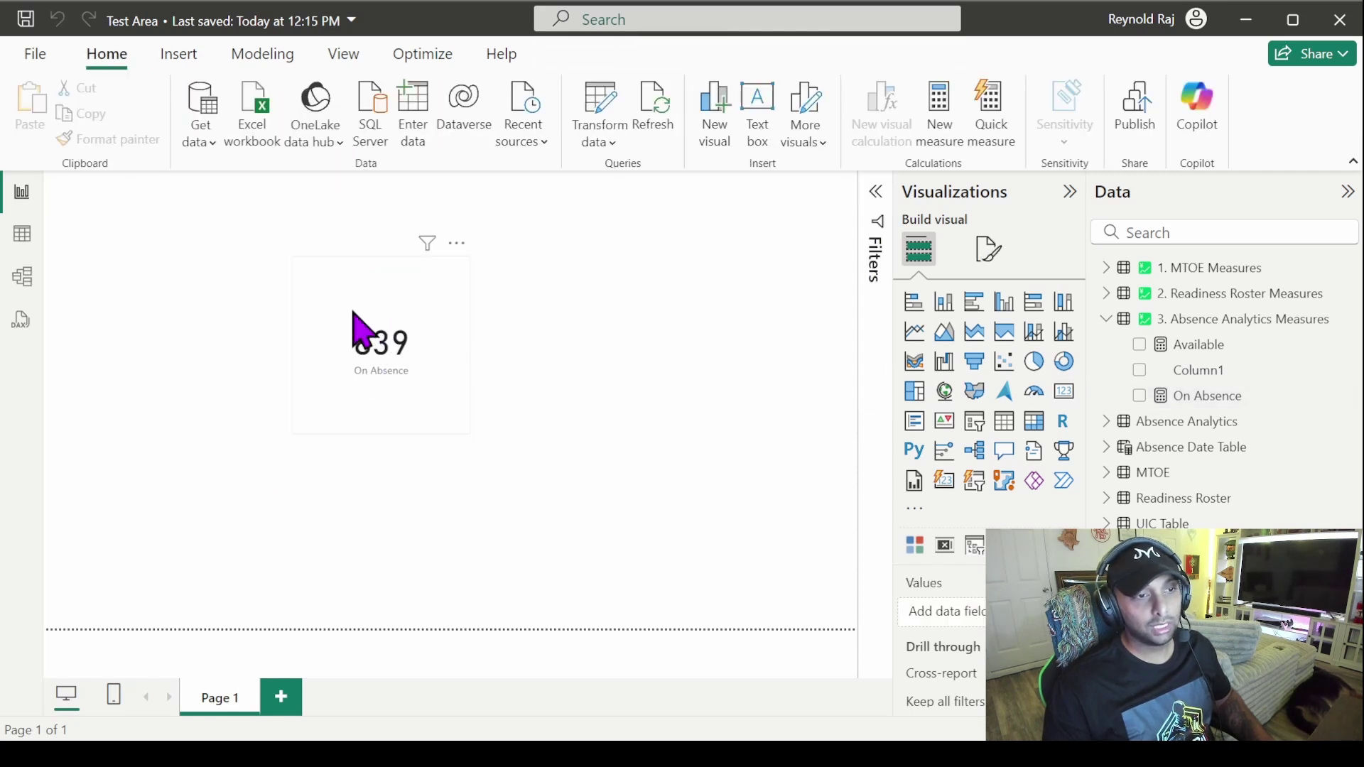